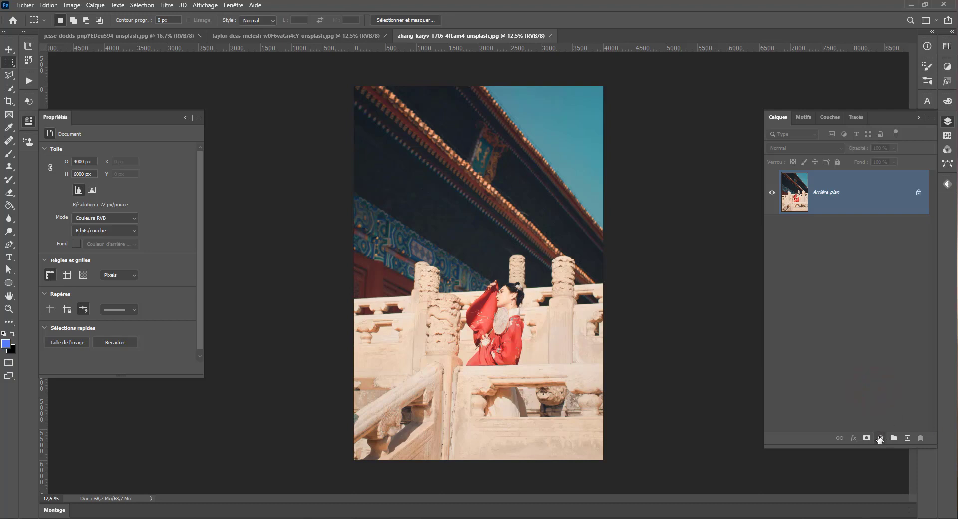
Add a Correspondance de couleur adjustment layer above the photo and load the 2Strip.look 3D LUT
{"action": "left_click", "coordinate": [881, 443]}
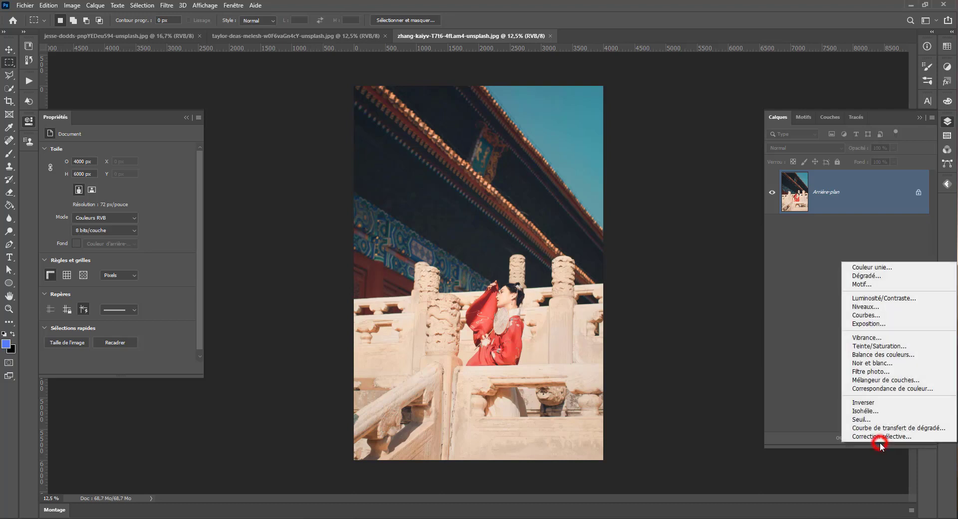
{"action": "left_click", "coordinate": [867, 388]}
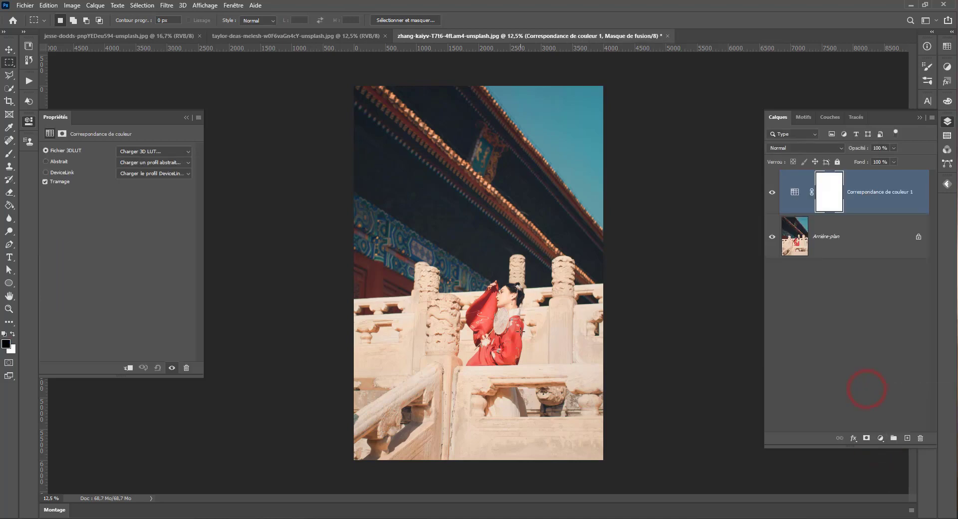
{"action": "left_click", "coordinate": [143, 151]}
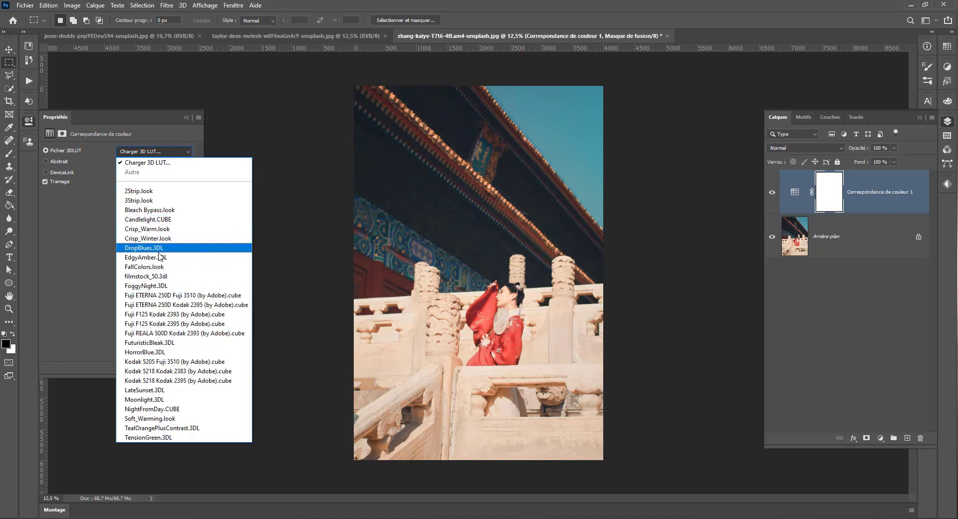
{"action": "left_click", "coordinate": [148, 191]}
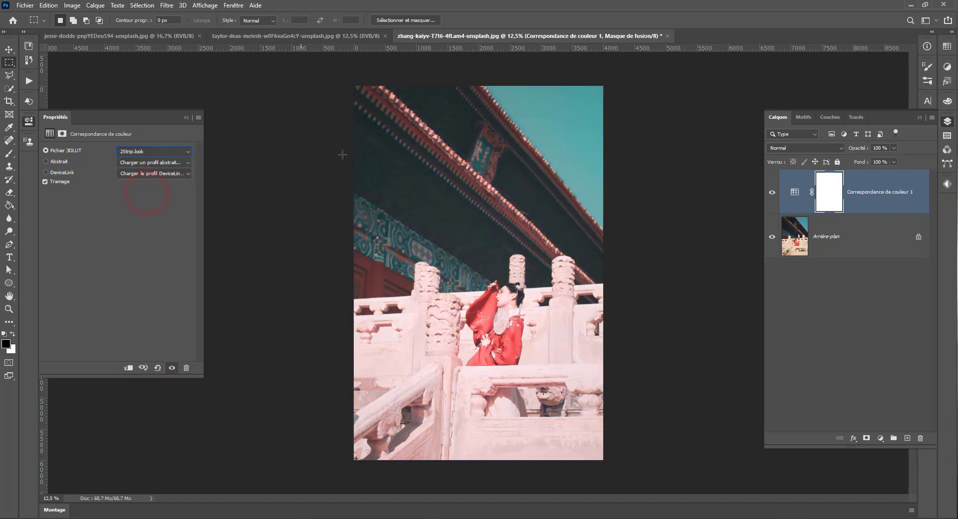
Try the HorrorBlue.3DL, LateSunset.3DL and Moonlight.3DL LUTs on the Correspondance de couleur layer
{"action": "left_click", "coordinate": [141, 152]}
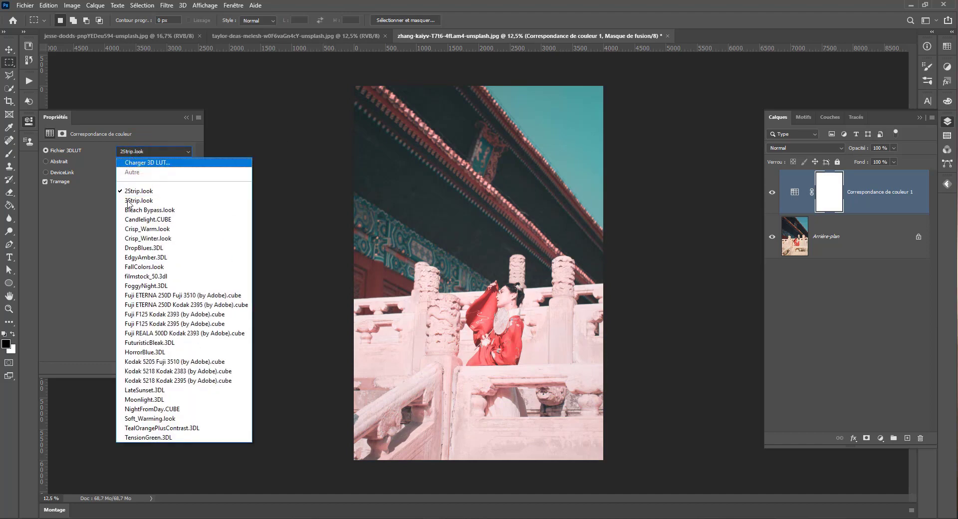
{"action": "left_click", "coordinate": [142, 352]}
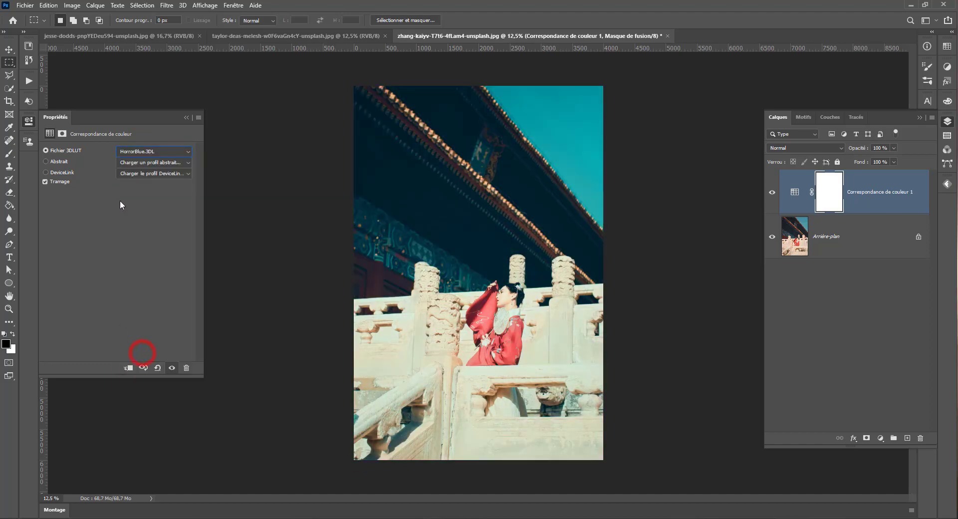
{"action": "left_click", "coordinate": [152, 149]}
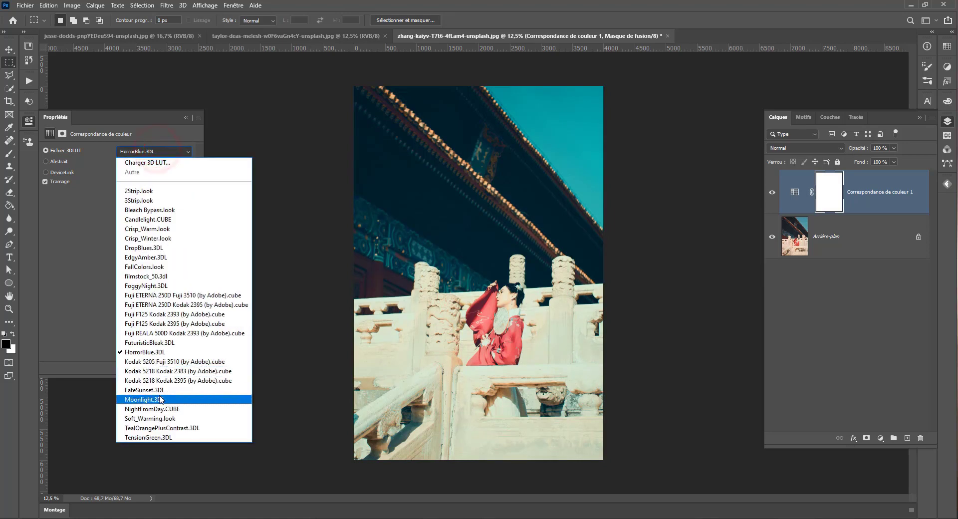
{"action": "left_click", "coordinate": [158, 390]}
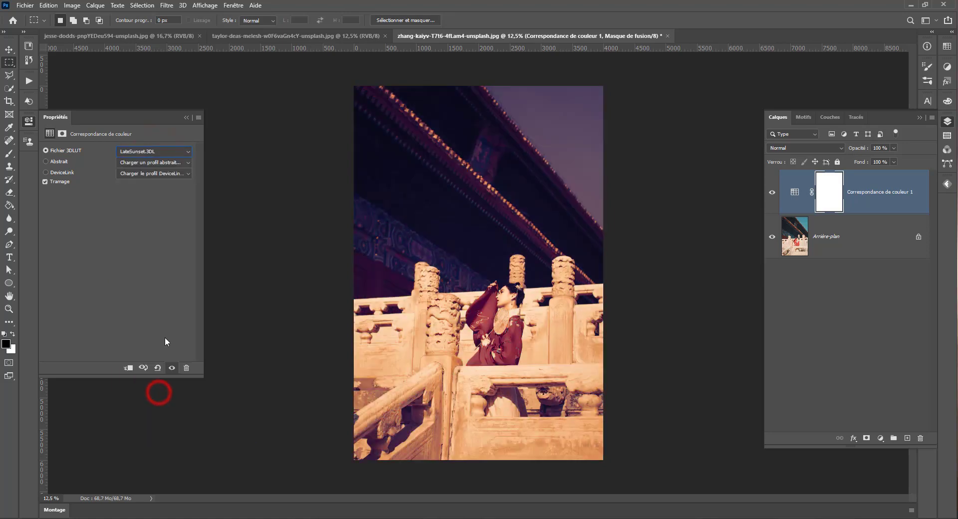
{"action": "left_click", "coordinate": [156, 149]}
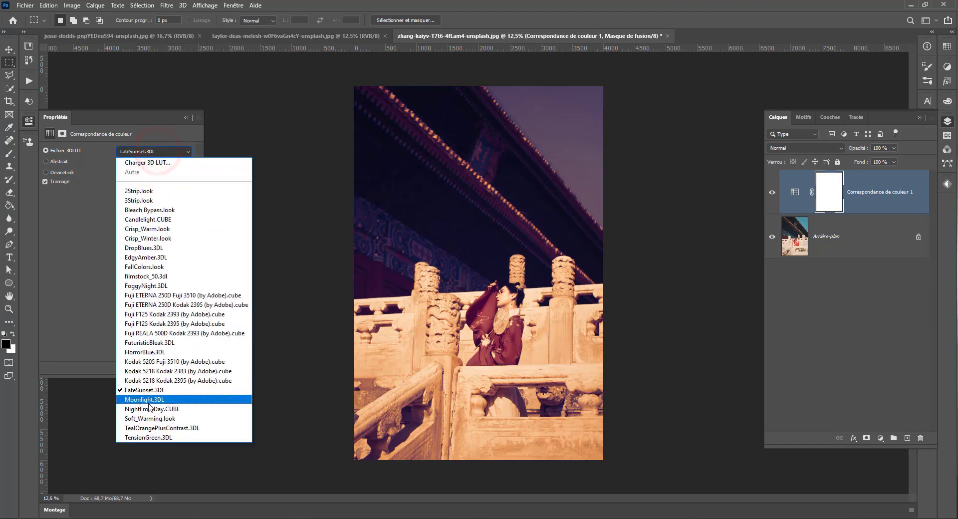
{"action": "left_click", "coordinate": [148, 397]}
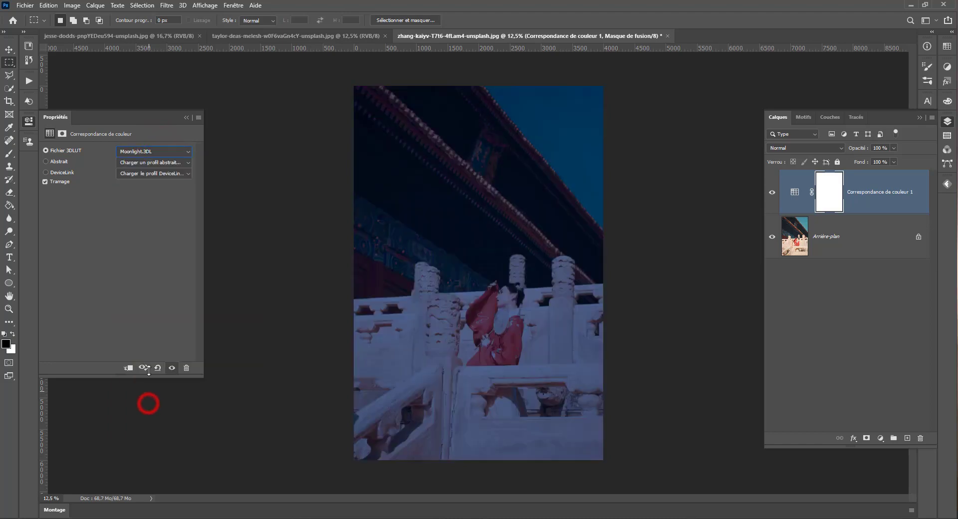
{"action": "left_click", "coordinate": [156, 151]}
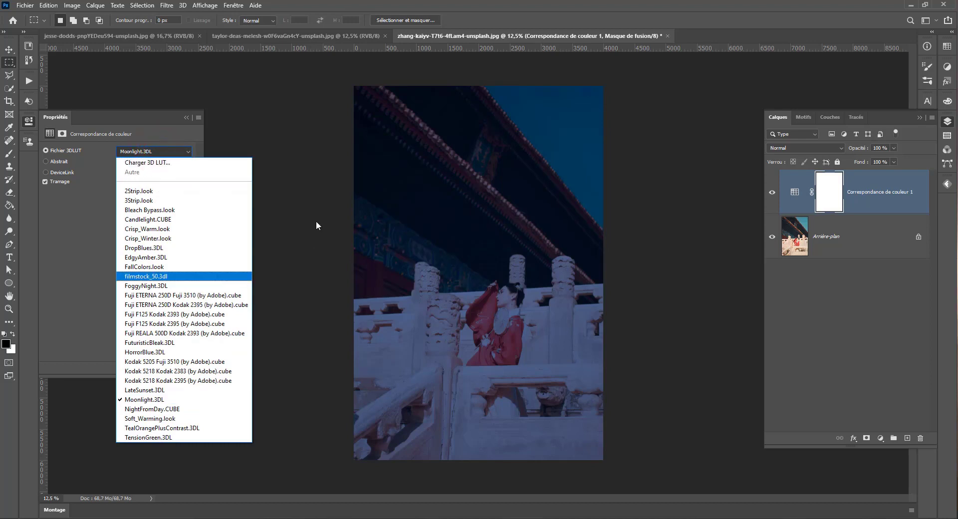
{"action": "left_click", "coordinate": [835, 175]}
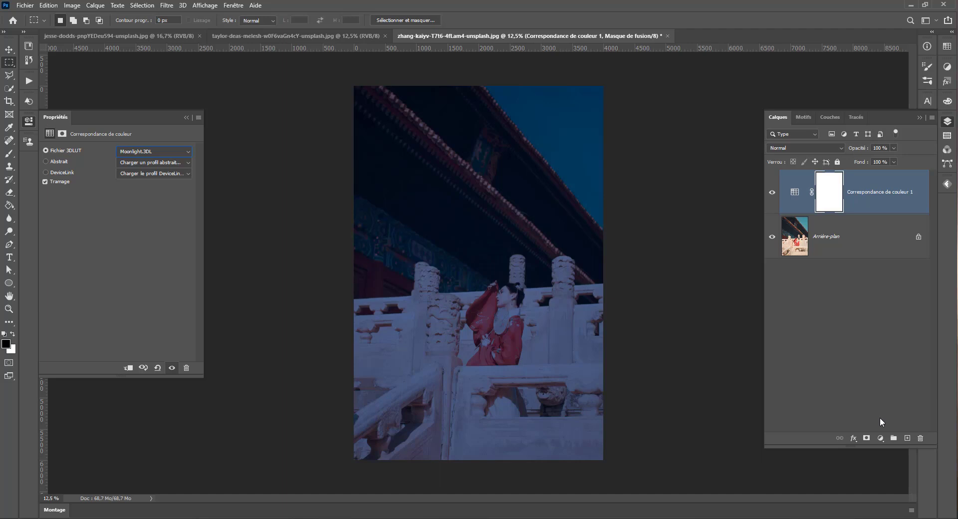
Delete the Correspondance de couleur adjustment layer together with its mask
{"action": "left_click", "coordinate": [919, 437]}
{"action": "left_click", "coordinate": [444, 197]}
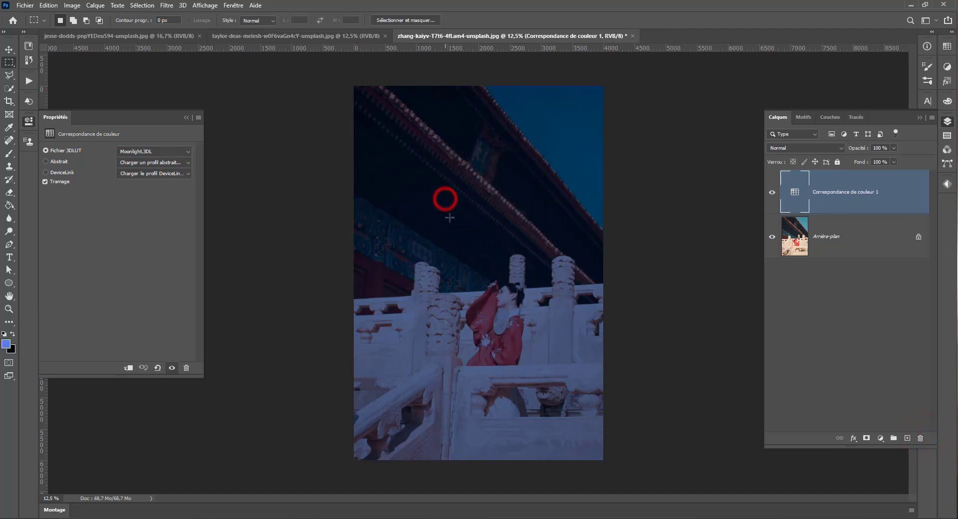
{"action": "left_click", "coordinate": [920, 438]}
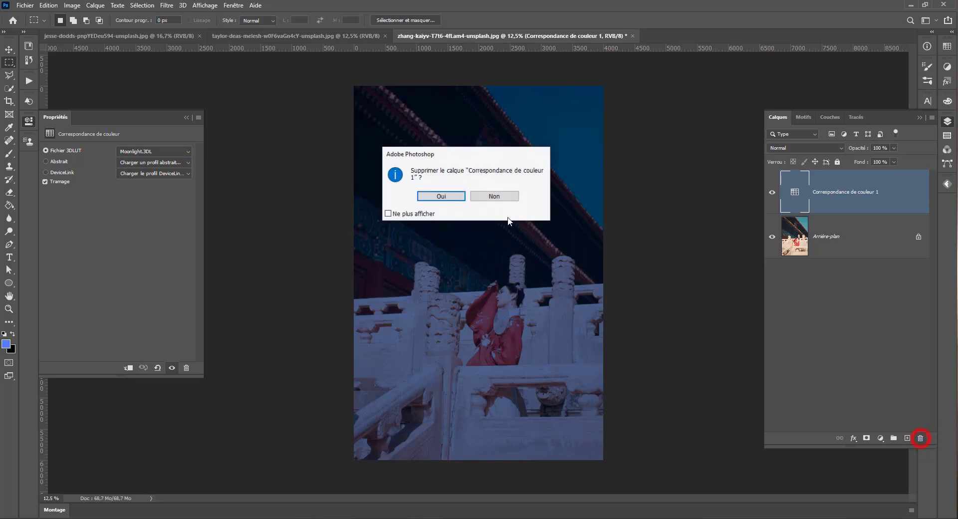
{"action": "left_click", "coordinate": [446, 198]}
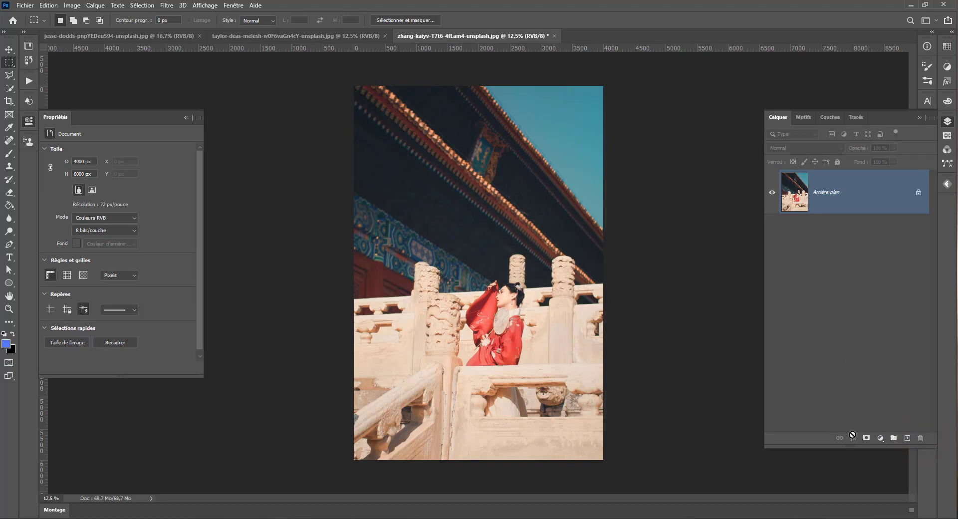
Add a Niveaux adjustment layer with input levels 53, 0,71 and 242, and compare the image with and without it
{"action": "left_click", "coordinate": [880, 438]}
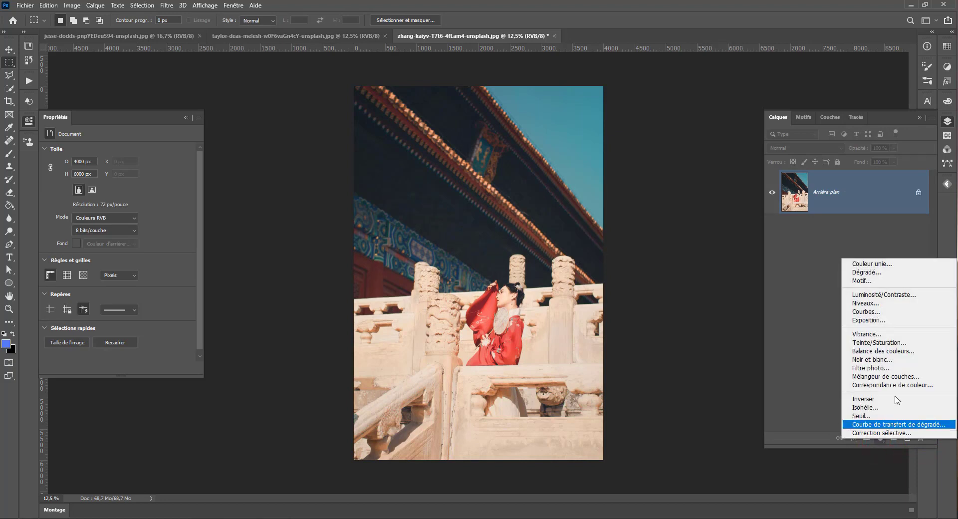
{"action": "left_click", "coordinate": [889, 302]}
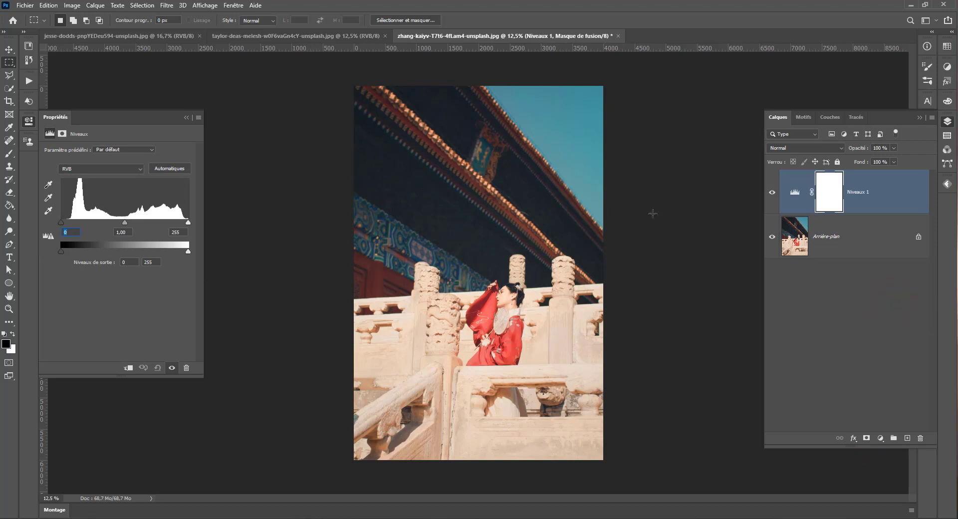
{"action": "left_click", "coordinate": [48, 210]}
{"action": "left_click_drag", "start_coordinate": [60, 222], "coordinate": [181, 223]}
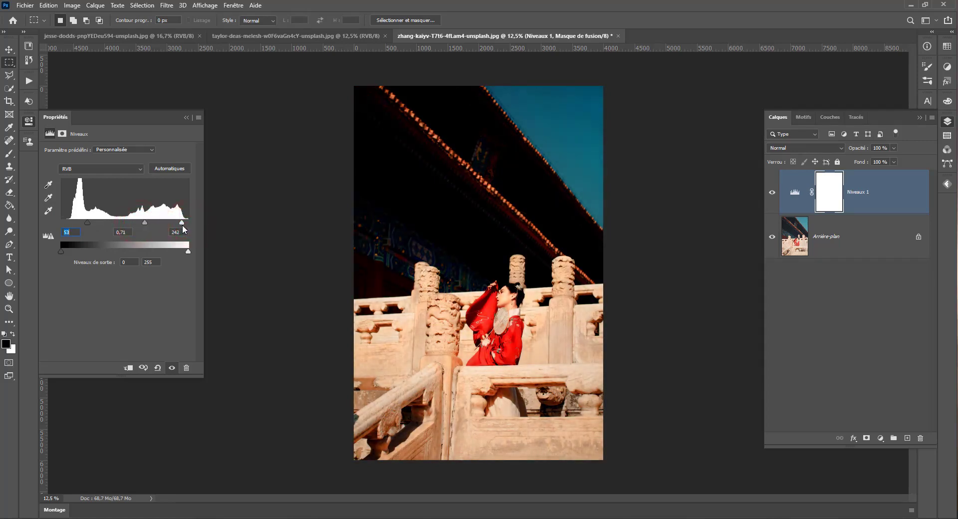
{"action": "left_click", "coordinate": [771, 192]}
{"action": "left_click", "coordinate": [772, 192]}
Add an Exposition adjustment layer with exposure +0,47, offset +0,0420 and gamma correction 0,97
{"action": "left_click", "coordinate": [879, 438]}
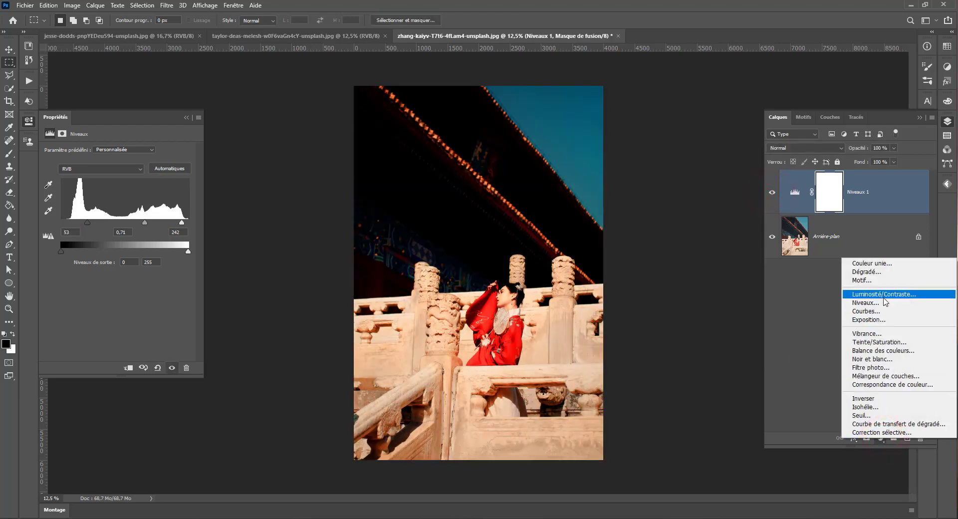
{"action": "left_click", "coordinate": [877, 319]}
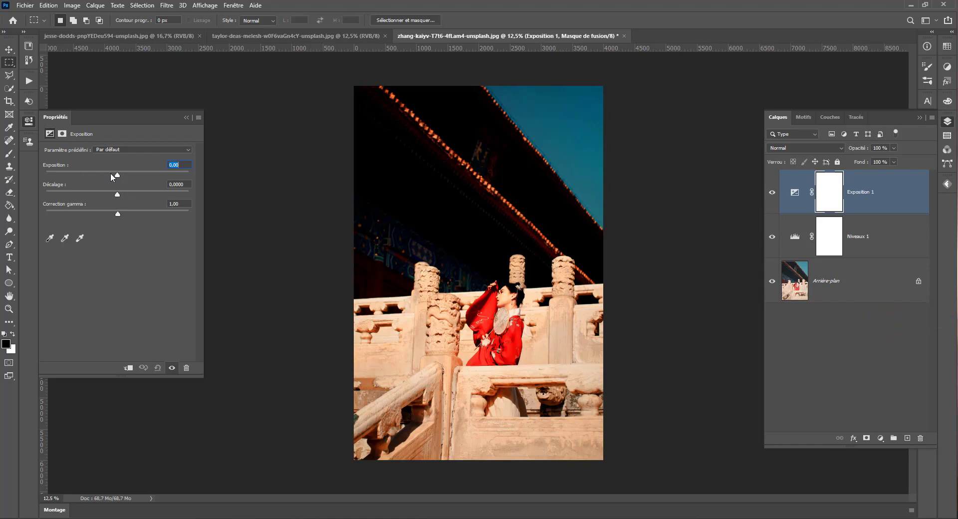
{"action": "left_click_drag", "start_coordinate": [118, 175], "coordinate": [122, 195]}
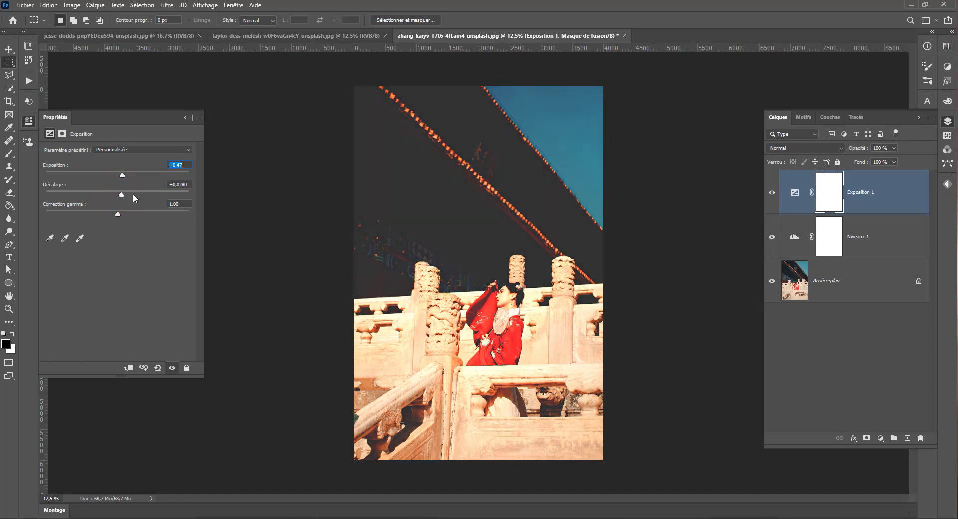
{"action": "left_click", "coordinate": [771, 236]}
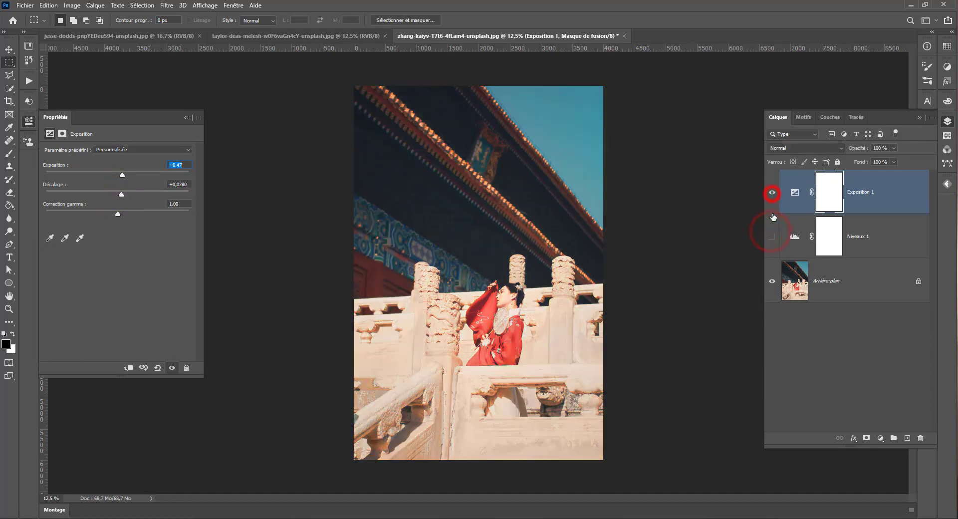
{"action": "left_click", "coordinate": [772, 236]}
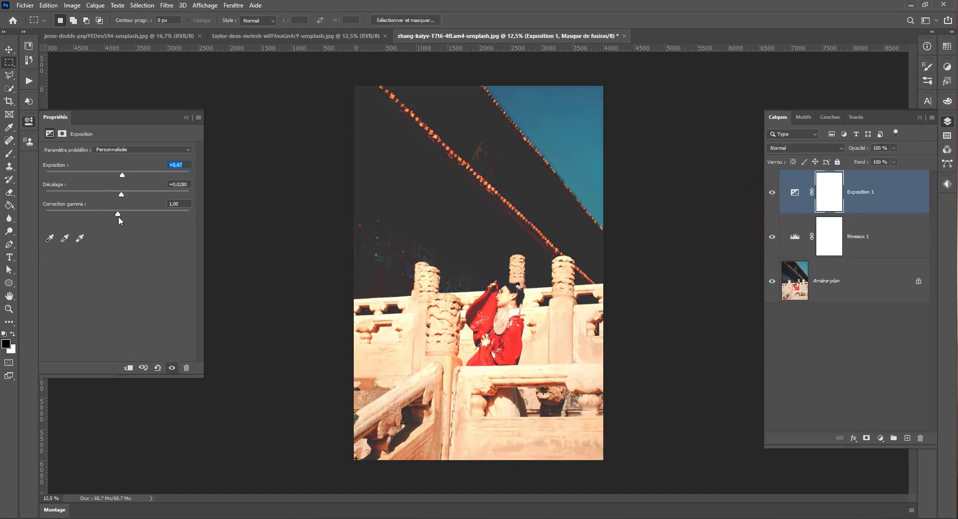
{"action": "left_click_drag", "start_coordinate": [121, 176], "coordinate": [122, 192]}
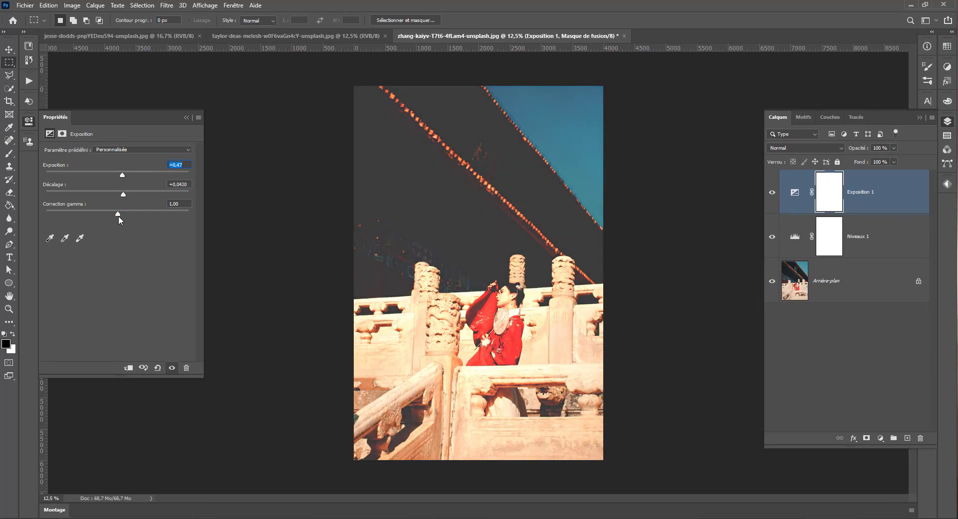
{"action": "left_click_drag", "start_coordinate": [118, 214], "coordinate": [121, 217]}
Add a Noir et blanc adjustment layer with Rouges at 43 and Jaunes at 33
{"action": "left_click", "coordinate": [880, 437]}
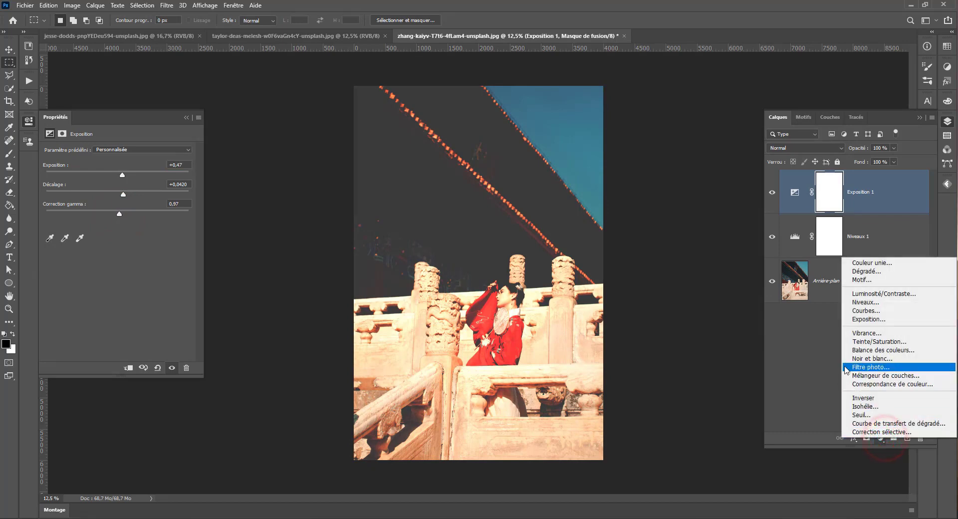
{"action": "left_click", "coordinate": [882, 359]}
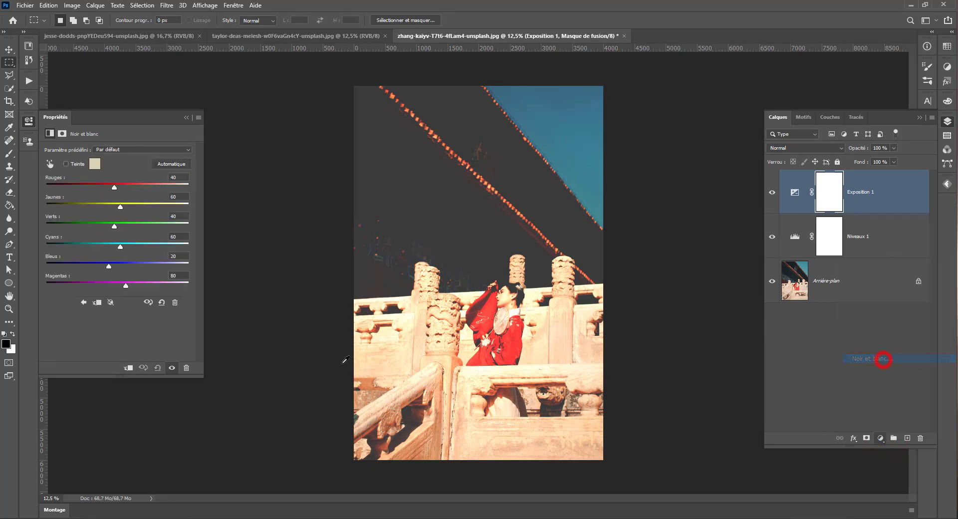
{"action": "left_click_drag", "start_coordinate": [114, 187], "coordinate": [113, 188]}
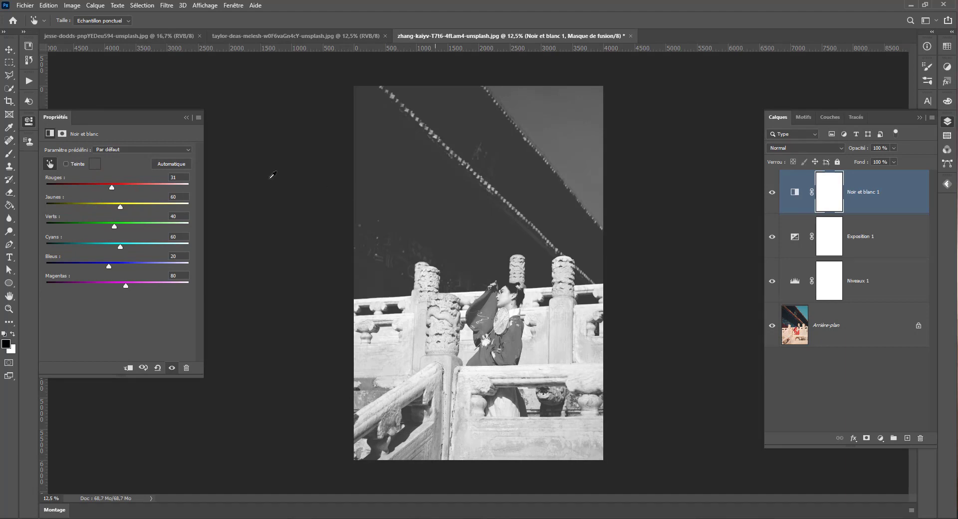
{"action": "mouse_move", "coordinate": [113, 188]}
{"action": "left_mouse_down"}
{"action": "mouse_move", "coordinate": [120, 188]}
{"action": "mouse_move", "coordinate": [113, 205]}
{"action": "left_mouse_up"}
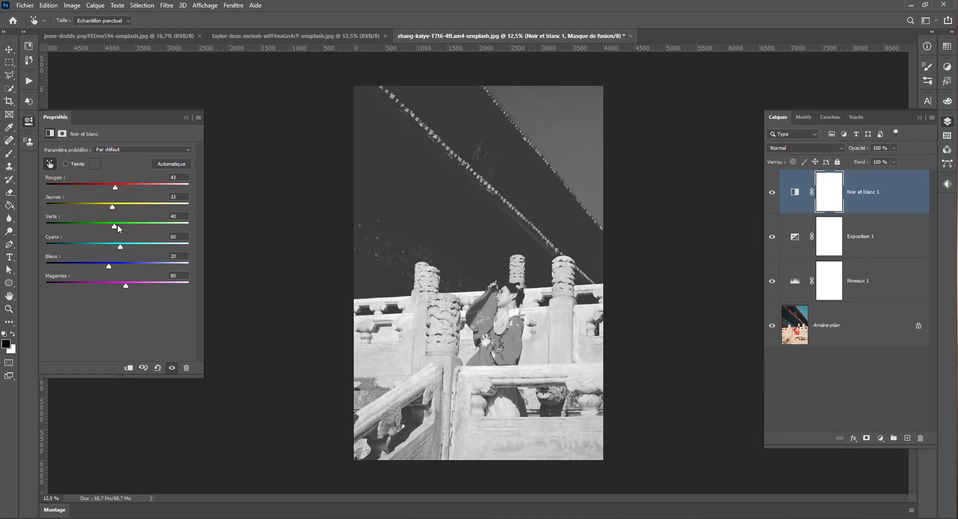
Set the Noir et blanc layer's blend mode to Couleur plus foncée and compare the image with and without it
{"action": "left_click", "coordinate": [828, 147]}
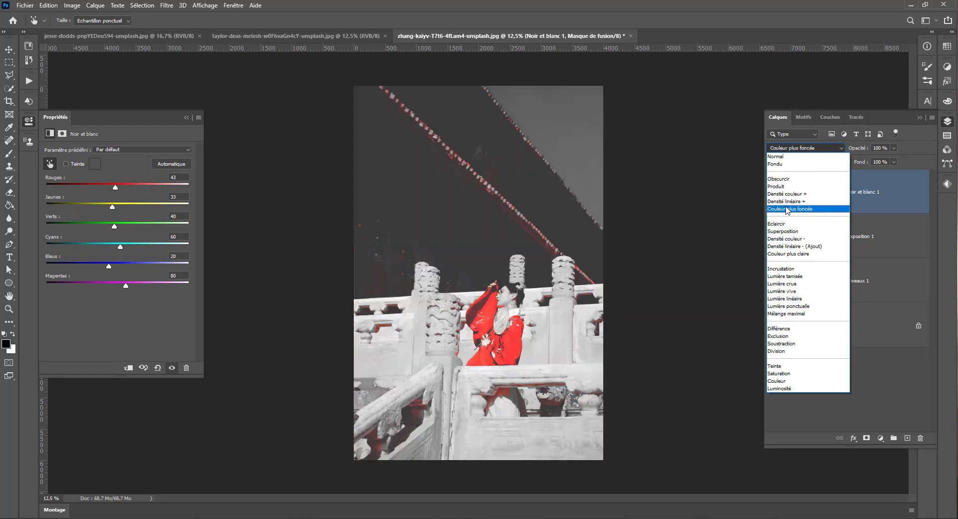
{"action": "left_click", "coordinate": [786, 209]}
{"action": "left_click", "coordinate": [772, 193]}
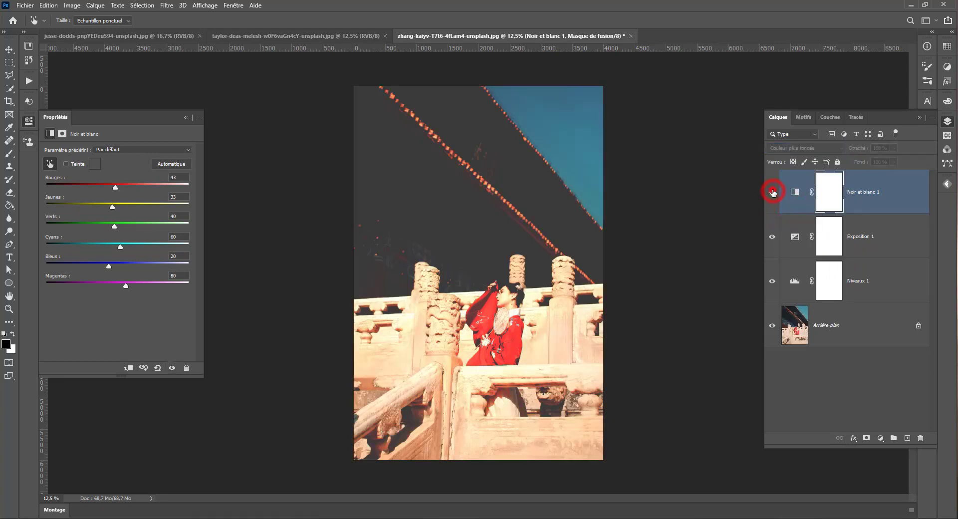
{"action": "left_click", "coordinate": [771, 191]}
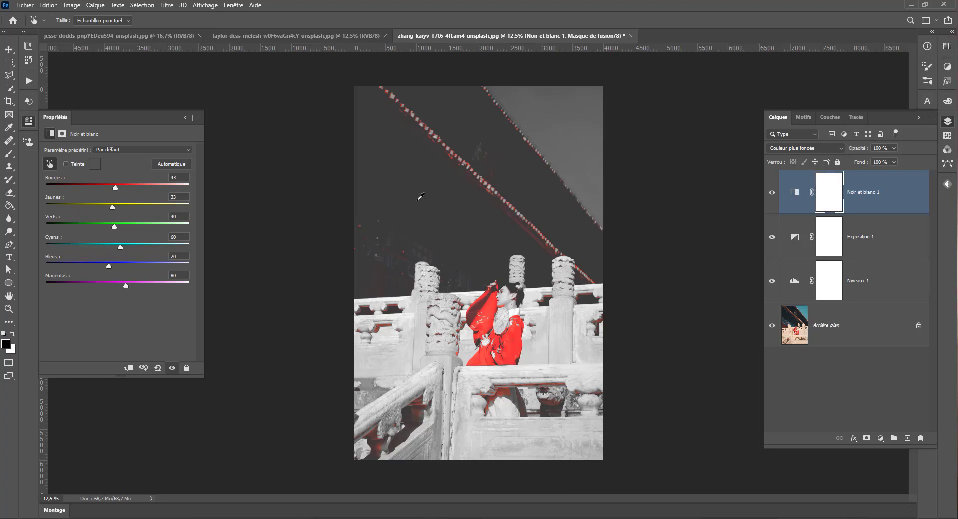
Start a color lookup table export of the look with description "lut rouge" and the author's name as copyright
{"action": "left_click", "coordinate": [26, 6]}
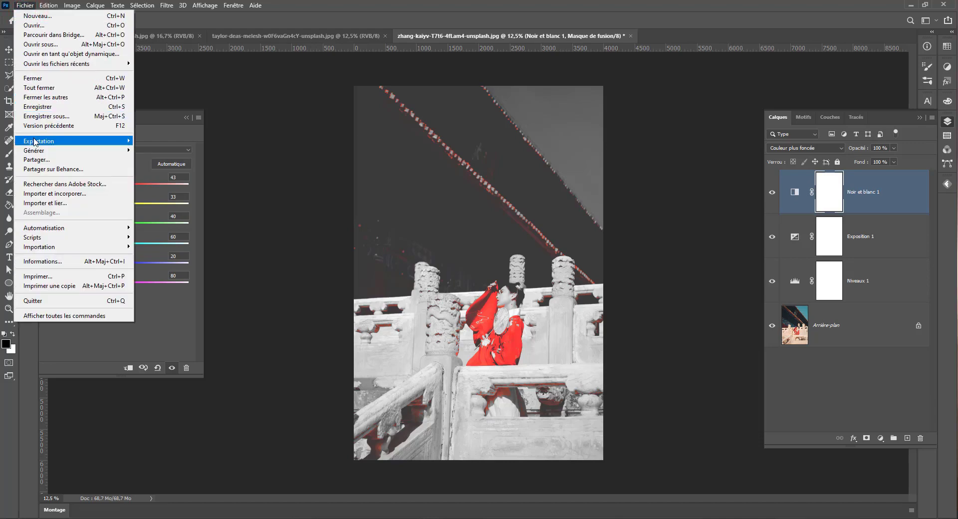
{"action": "mouse_move", "coordinate": [35, 142]}
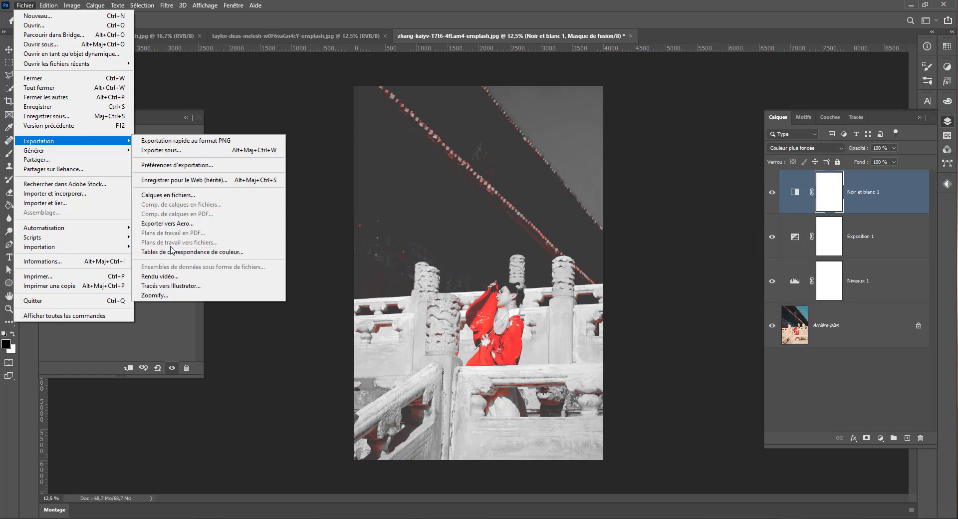
{"action": "left_click", "coordinate": [166, 252]}
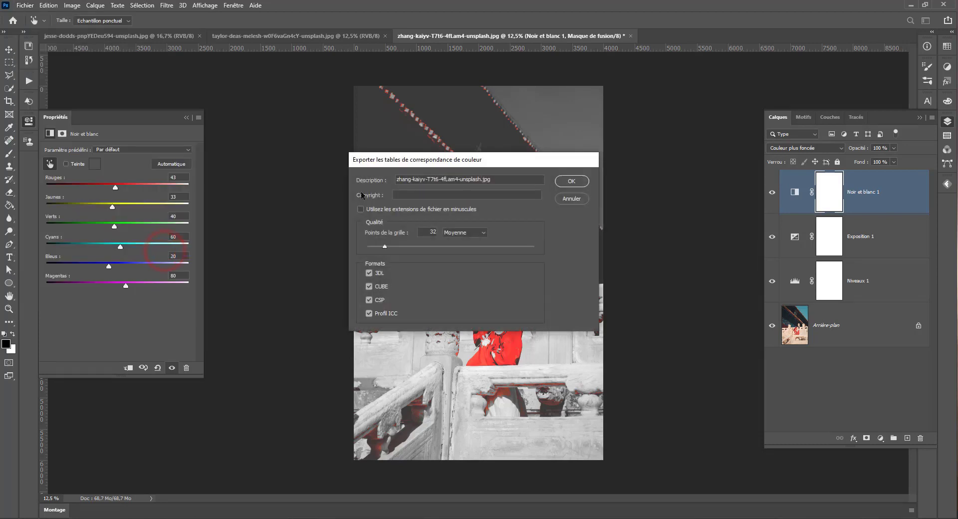
{"action": "left_click_drag", "start_coordinate": [453, 158], "coordinate": [221, 132]}
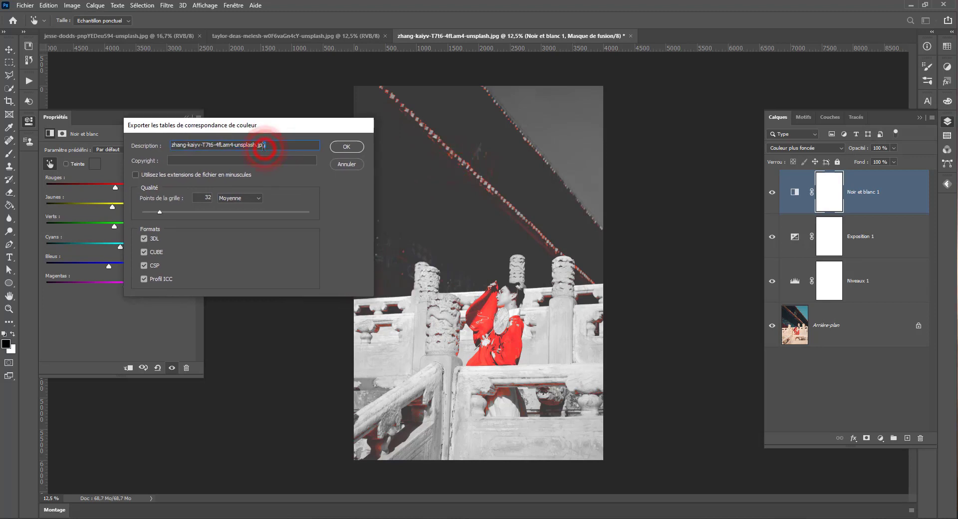
{"action": "double_click", "coordinate": [263, 145]}
{"action": "type", "text": "lut rouge"}
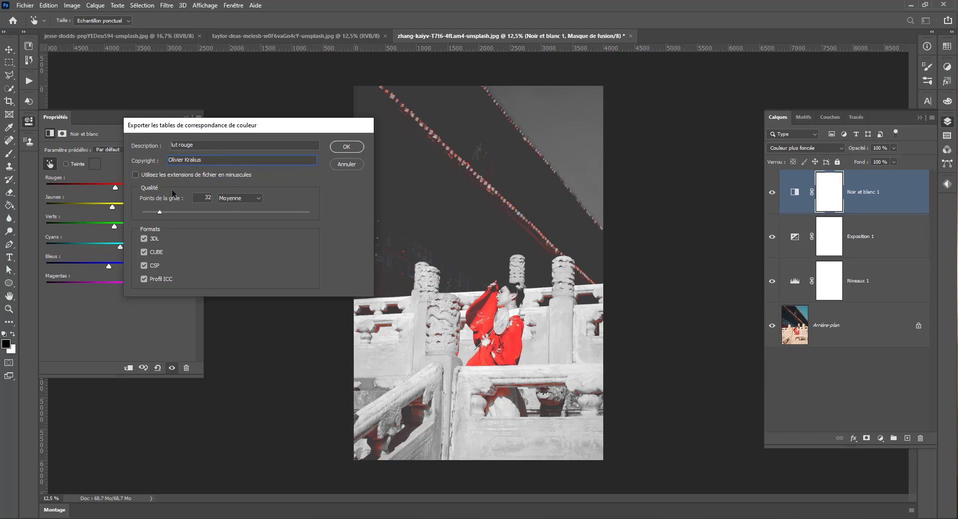
Enable lowercase file extensions, raise the grid point quality, keep all four formats and confirm the export options
{"action": "left_click", "coordinate": [152, 174]}
{"action": "left_click", "coordinate": [150, 174]}
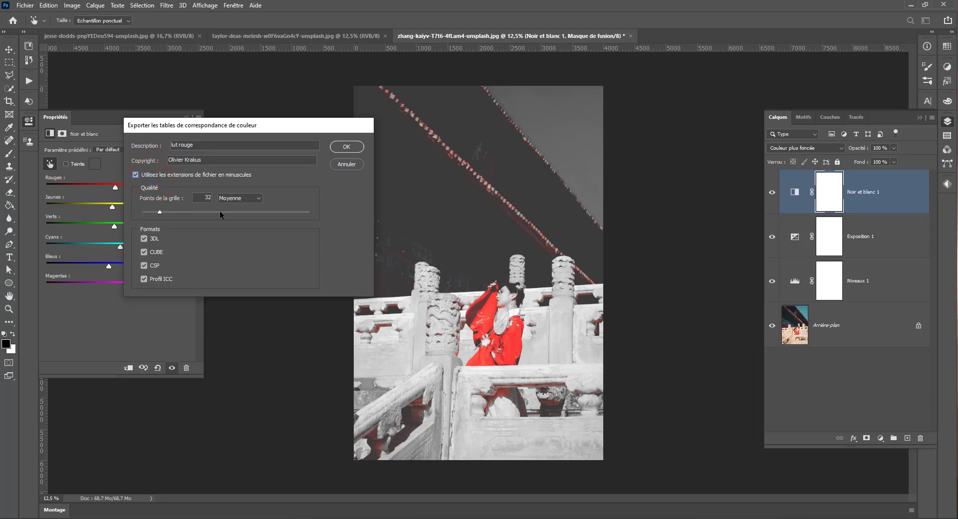
{"action": "left_click_drag", "start_coordinate": [221, 212], "coordinate": [291, 211]}
{"action": "left_click", "coordinate": [351, 147]}
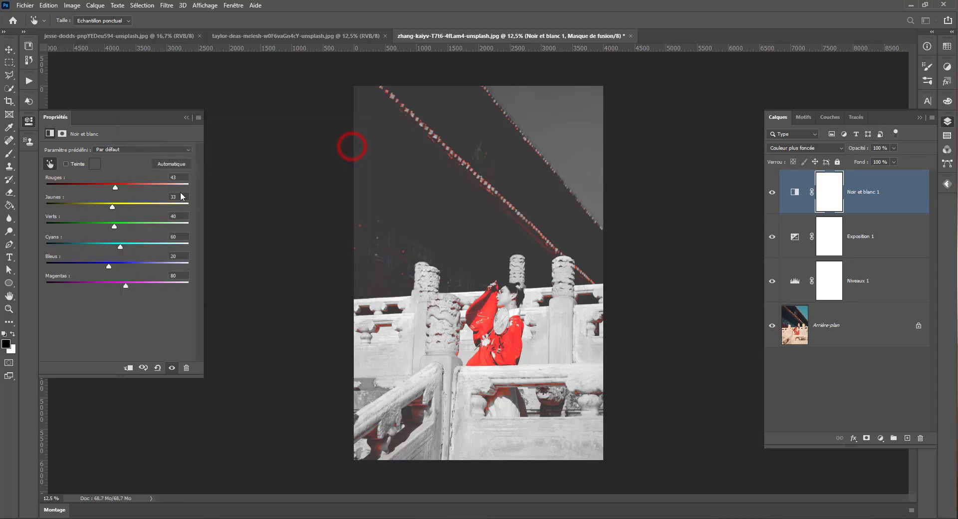
Create a new folder named "lut" on the Data (D:) drive from the export save dialog
{"action": "scroll", "coordinate": [169, 164], "scroll_direction": "down", "scroll_amount": 1}
{"action": "scroll", "coordinate": [169, 164], "scroll_direction": "down", "scroll_amount": 5}
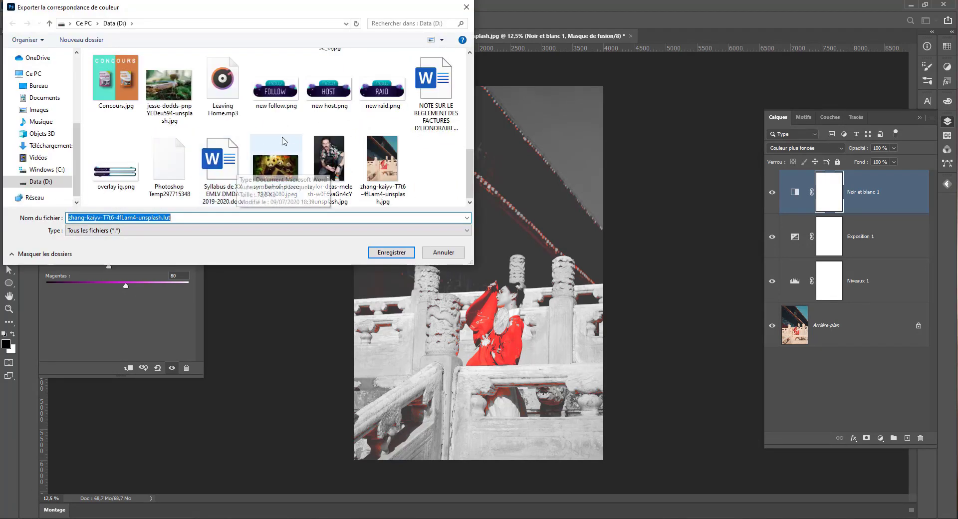
{"action": "right_click", "coordinate": [296, 176]}
{"action": "left_click", "coordinate": [343, 279]}
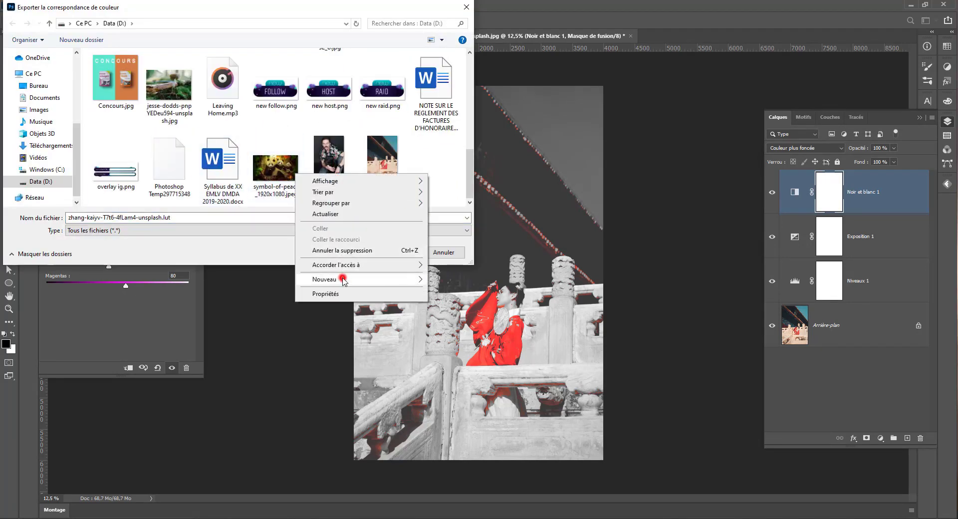
{"action": "left_click", "coordinate": [467, 281]}
{"action": "type", "text": "lut"}
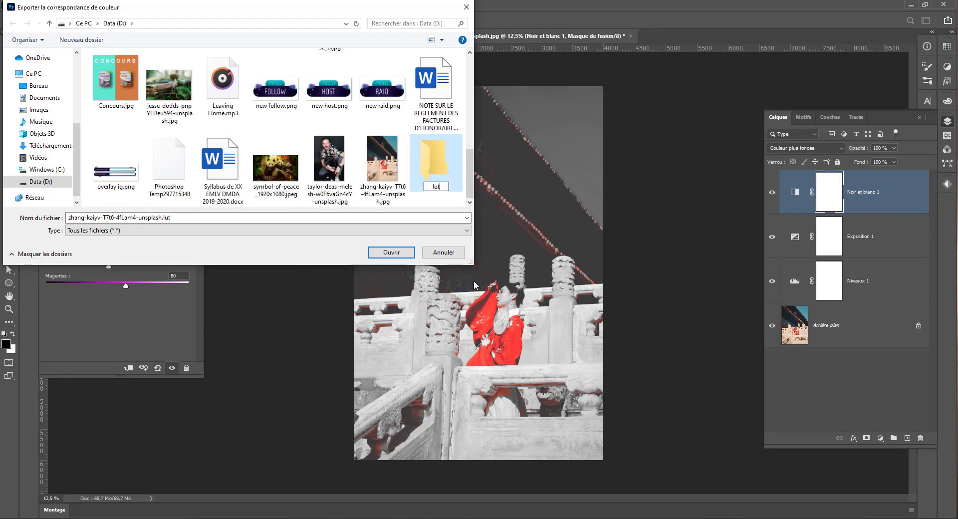
Move the temple, man-with-dog and panda images into the lut folder and open that folder
{"action": "left_click", "coordinate": [383, 160]}
{"action": "left_click_drag", "start_coordinate": [391, 167], "coordinate": [429, 174]}
{"action": "left_click_drag", "start_coordinate": [336, 175], "coordinate": [376, 175]}
{"action": "left_click_drag", "start_coordinate": [278, 172], "coordinate": [327, 176]}
{"action": "double_click", "coordinate": [326, 172]}
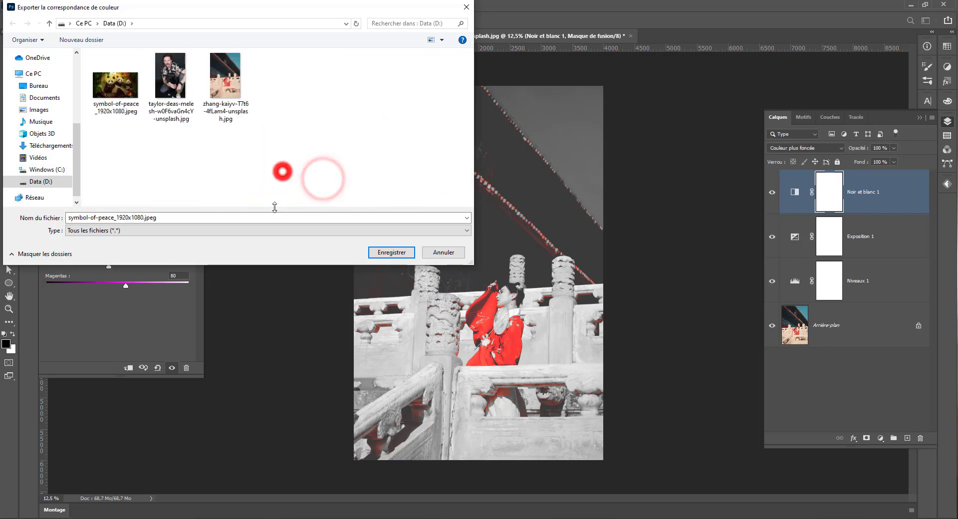
Save the exported lookup tables in the lut folder under the file name "rouge"
{"action": "left_click", "coordinate": [276, 217]}
{"action": "type", "text": "roug"}
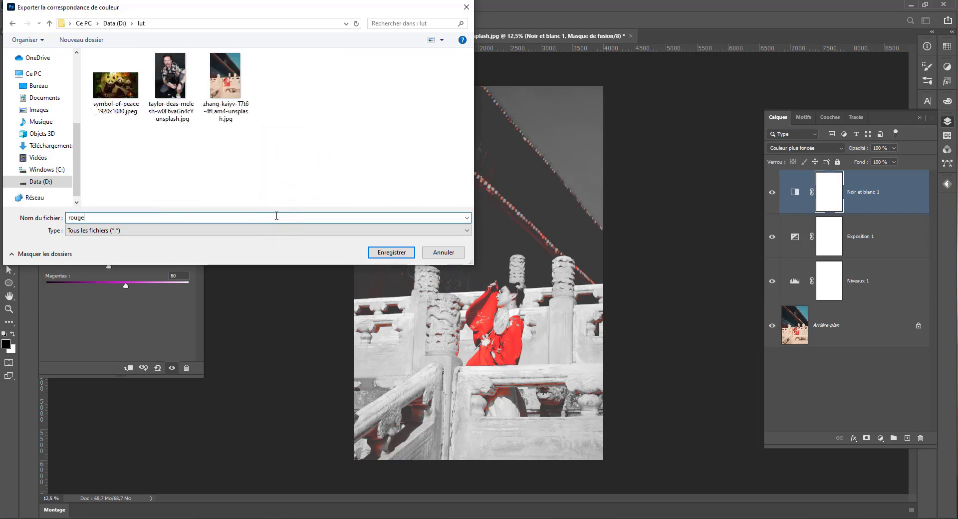
{"action": "type", "text": "e"}
{"action": "left_click", "coordinate": [391, 252]}
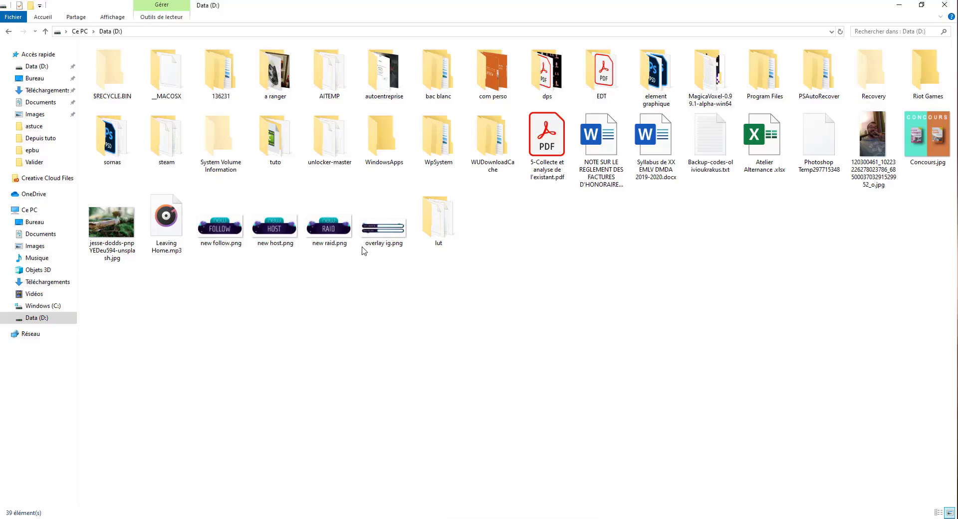
Examine the exported LUT files in the lut folder in File Explorer, then return to Photoshop
{"action": "double_click", "coordinate": [450, 236]}
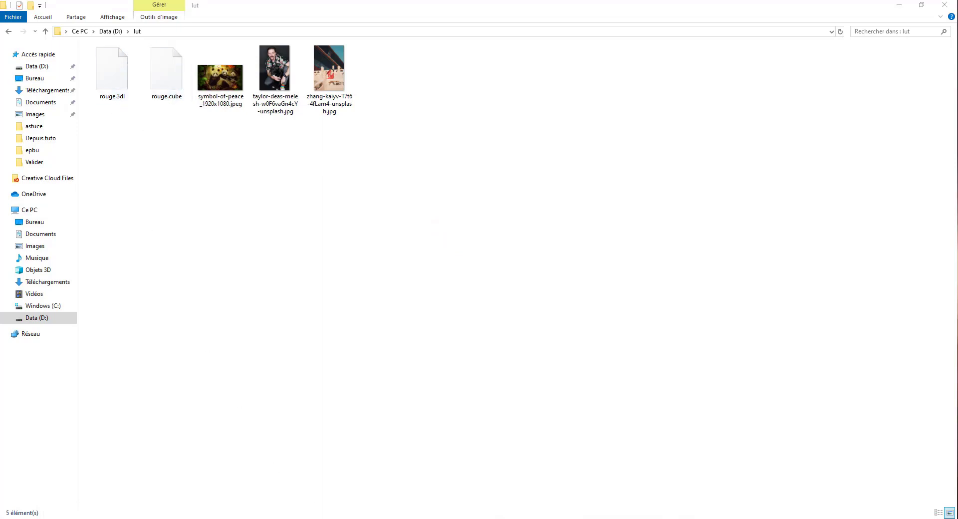
{"action": "left_click", "coordinate": [257, 493]}
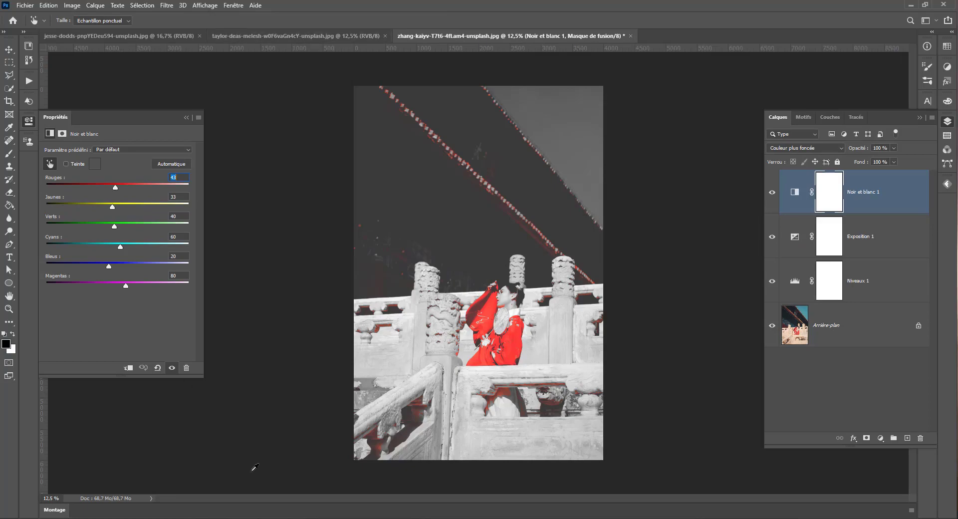
{"action": "left_click", "coordinate": [258, 518]}
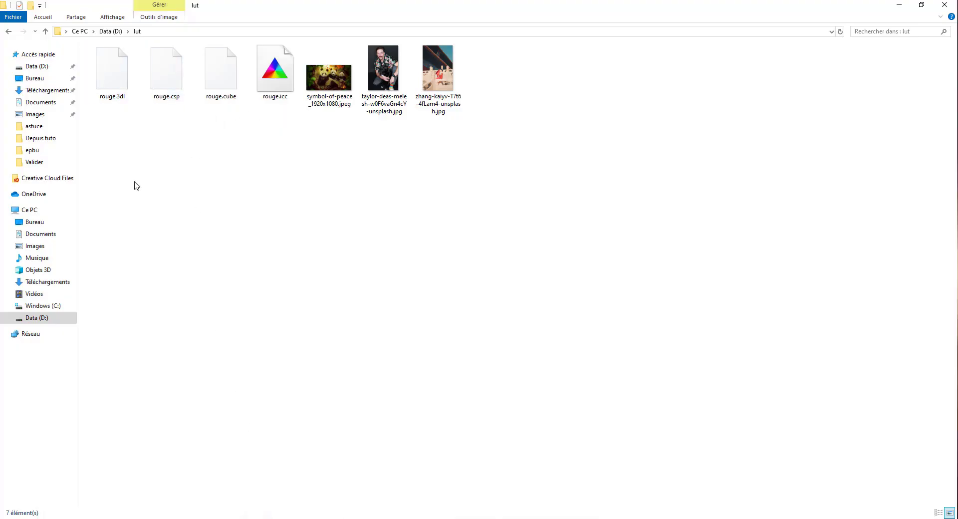
{"action": "left_click", "coordinate": [493, 518]}
{"action": "left_click", "coordinate": [494, 518]}
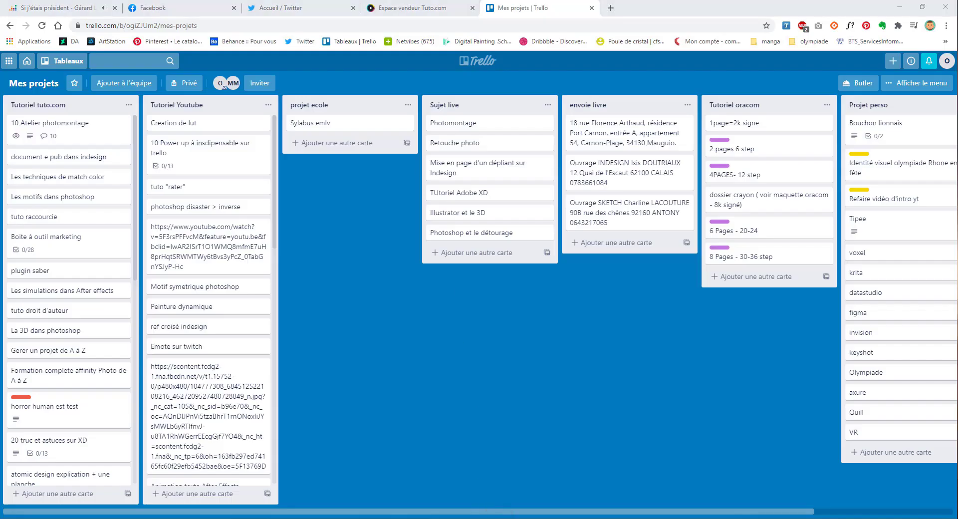
{"action": "left_click", "coordinate": [495, 518]}
{"action": "left_click", "coordinate": [298, 518]}
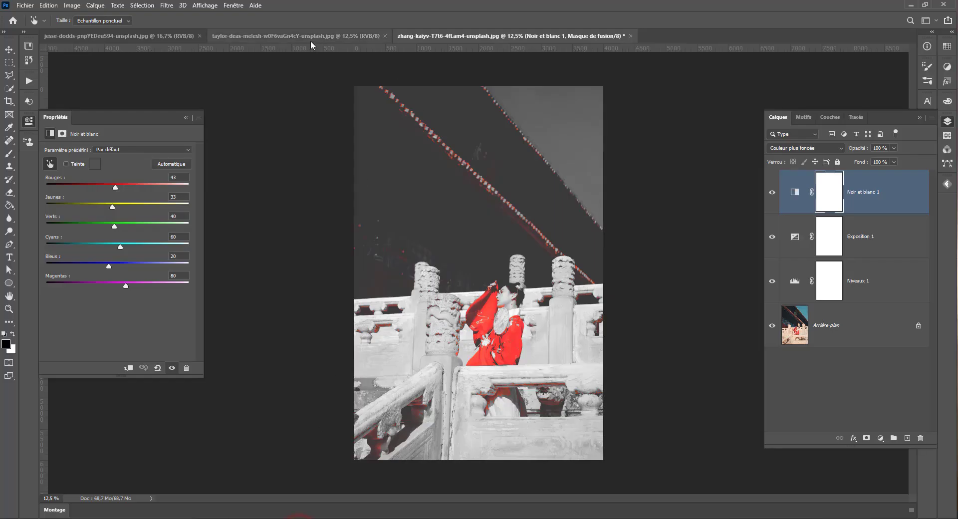
Add a Correspondance de couleur adjustment layer to the portrait of the man with the dog
{"action": "left_click", "coordinate": [269, 31]}
{"action": "key", "text": "m"}
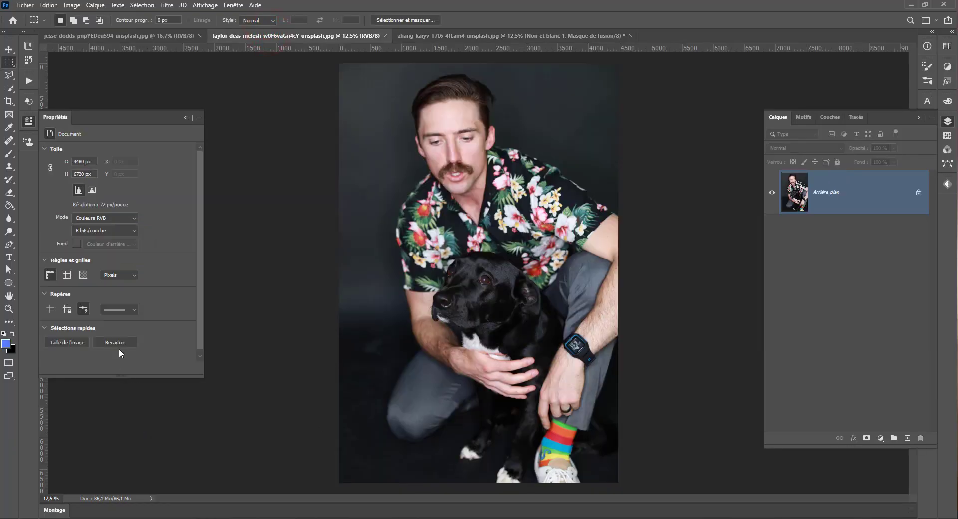
{"action": "left_click", "coordinate": [879, 438]}
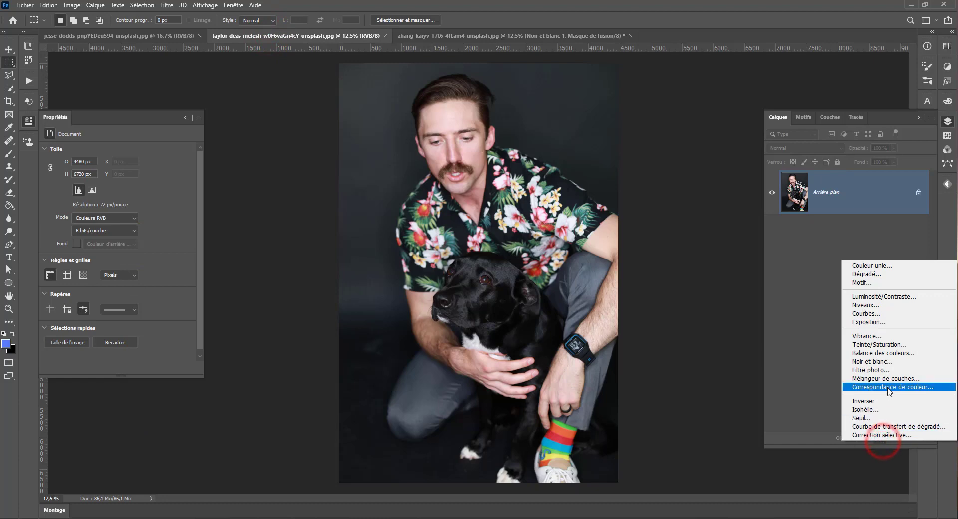
{"action": "left_click", "coordinate": [886, 387]}
Try to load rouge.cube from the lut folder on Data (D:) as the layer's 3D LUT
{"action": "left_click", "coordinate": [172, 153]}
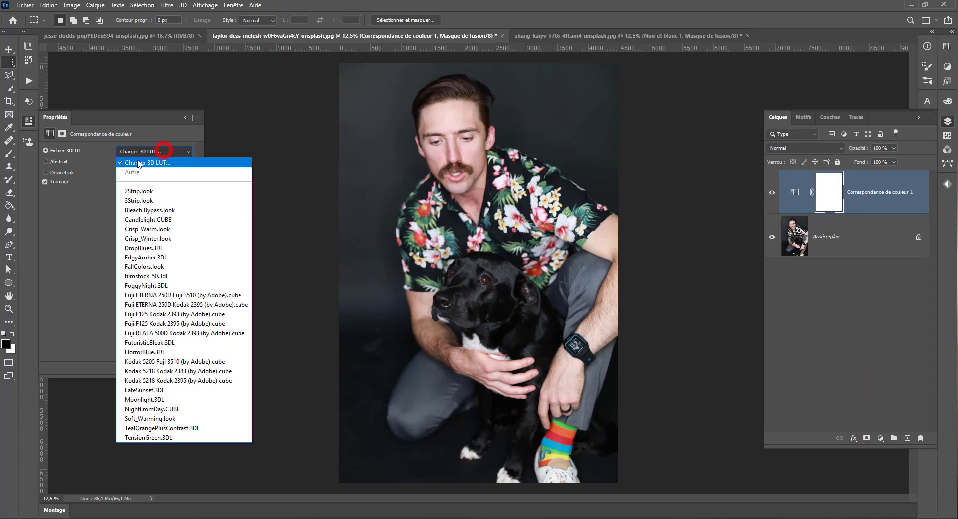
{"action": "left_click", "coordinate": [149, 157]}
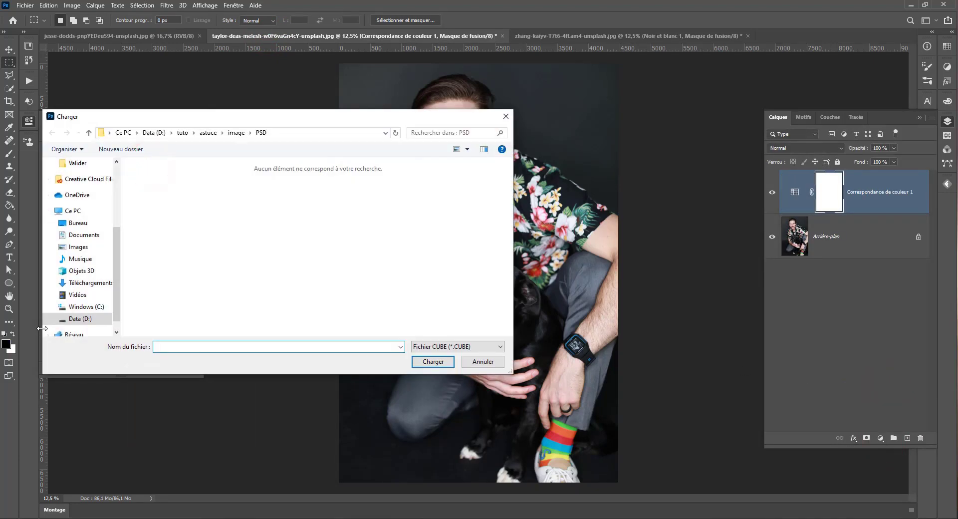
{"action": "left_click", "coordinate": [160, 132]}
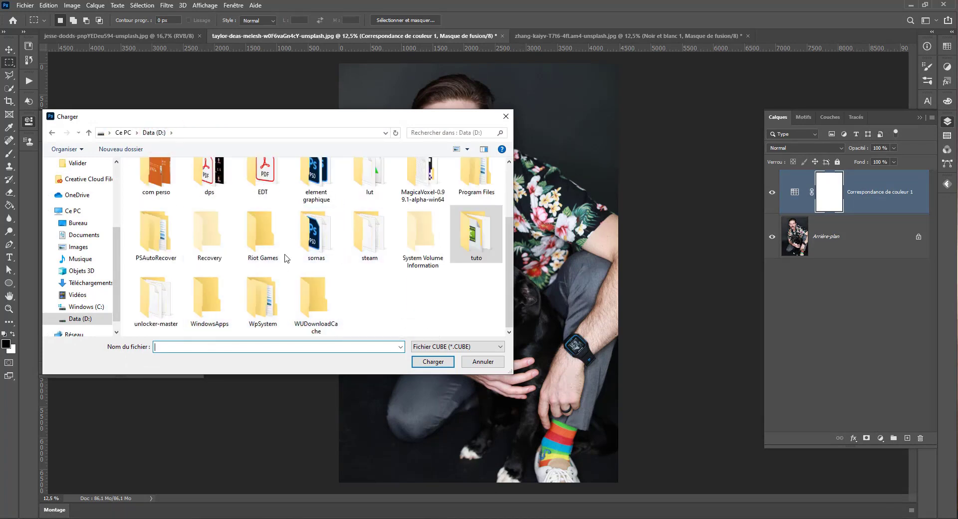
{"action": "double_click", "coordinate": [371, 187]}
{"action": "double_click", "coordinate": [158, 214]}
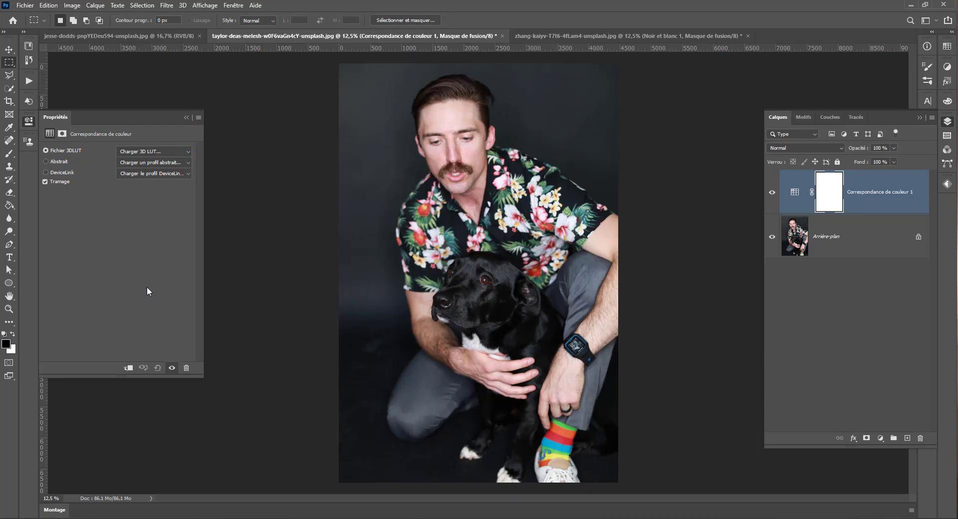
Delete rouge.cube from the lut folder and rename untitled.cube to rouge.cube within the 3D LUT loading dialog
{"action": "left_click", "coordinate": [134, 154]}
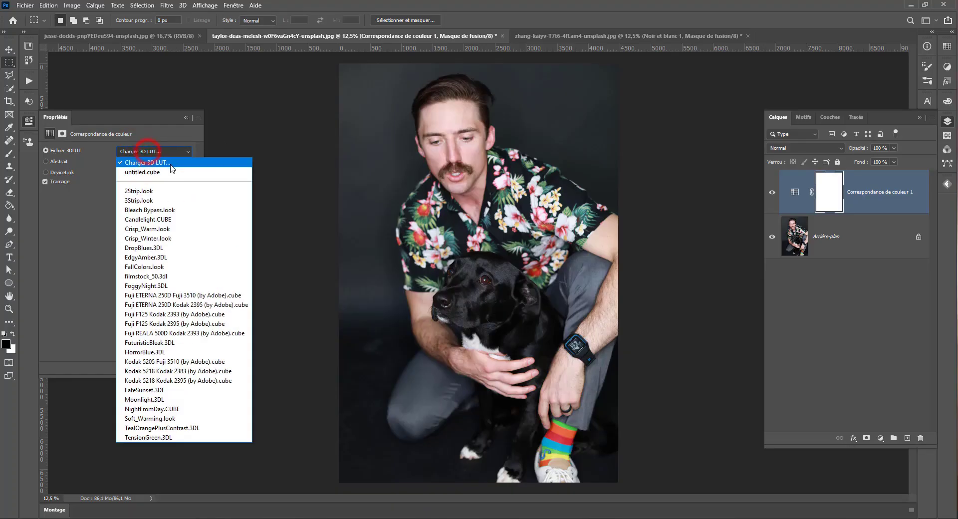
{"action": "left_click", "coordinate": [170, 168]}
{"action": "left_click", "coordinate": [153, 193]}
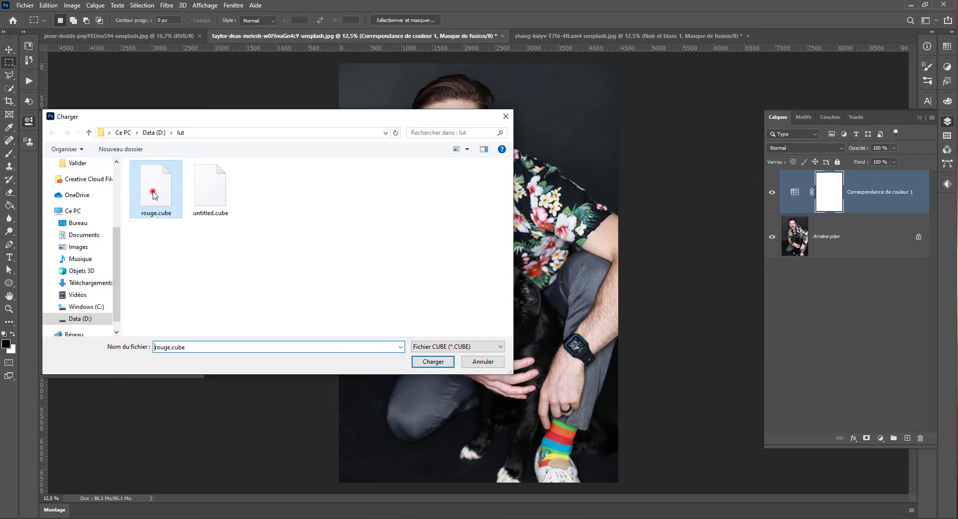
{"action": "key", "text": "Delete"}
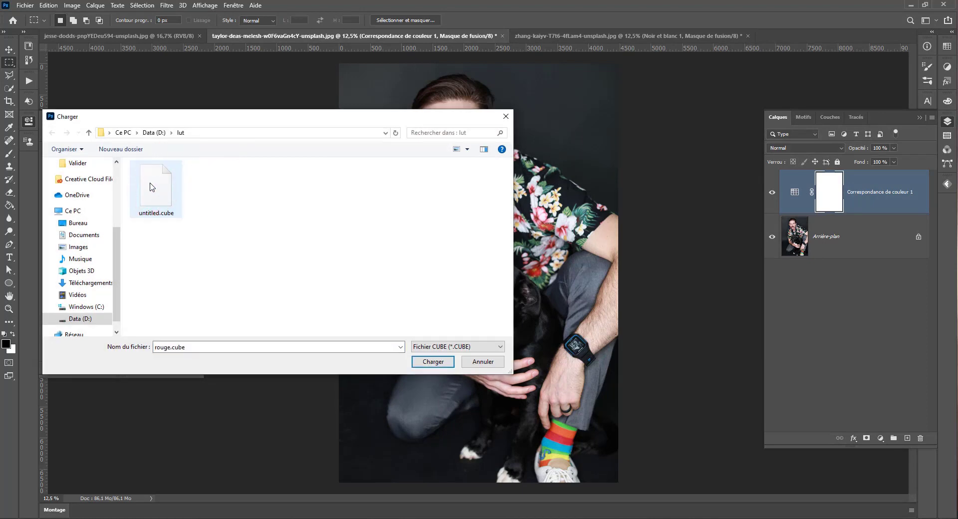
{"action": "left_click", "coordinate": [153, 192]}
{"action": "left_click", "coordinate": [150, 191]}
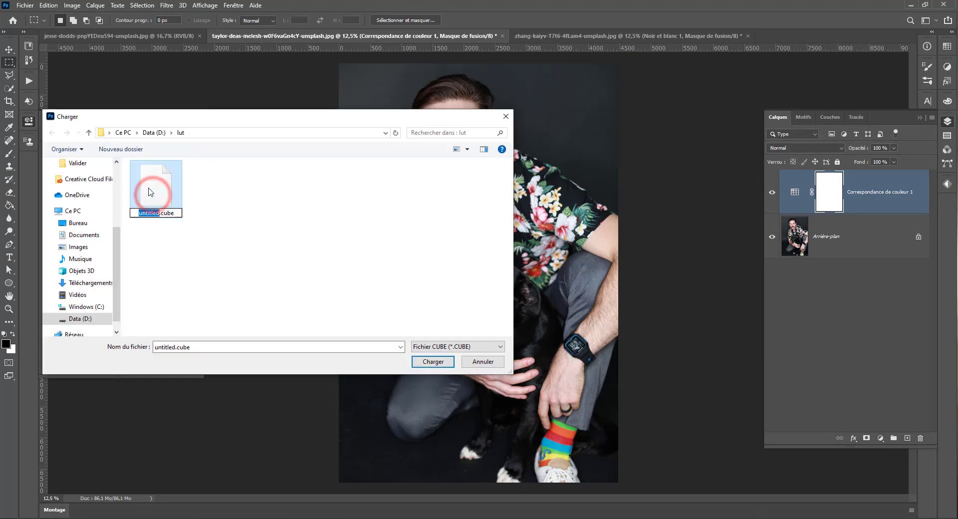
{"action": "type", "text": "rou"}
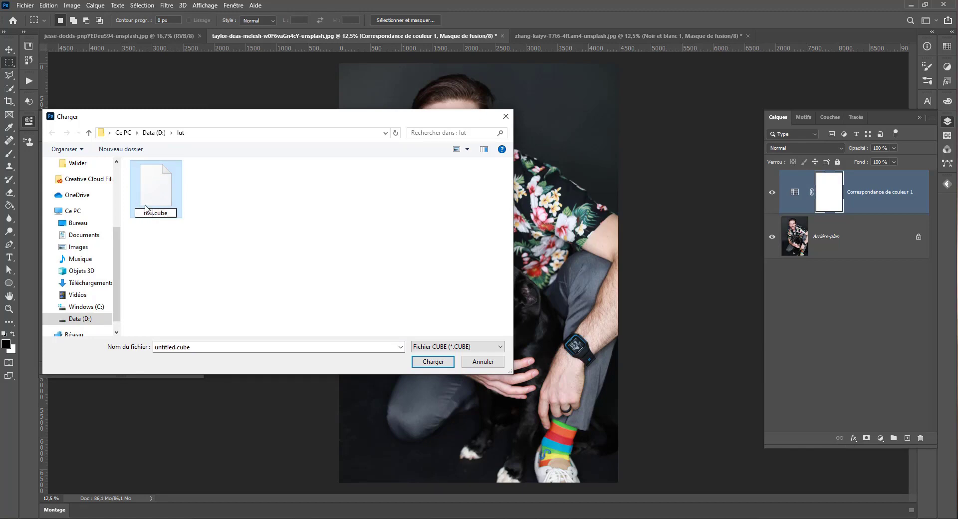
{"action": "type", "text": "ge"}
{"action": "key", "text": "Return"}
Load the renamed rouge.cube as the layer's 3D LUT and compare the portrait with and without it
{"action": "double_click", "coordinate": [160, 188]}
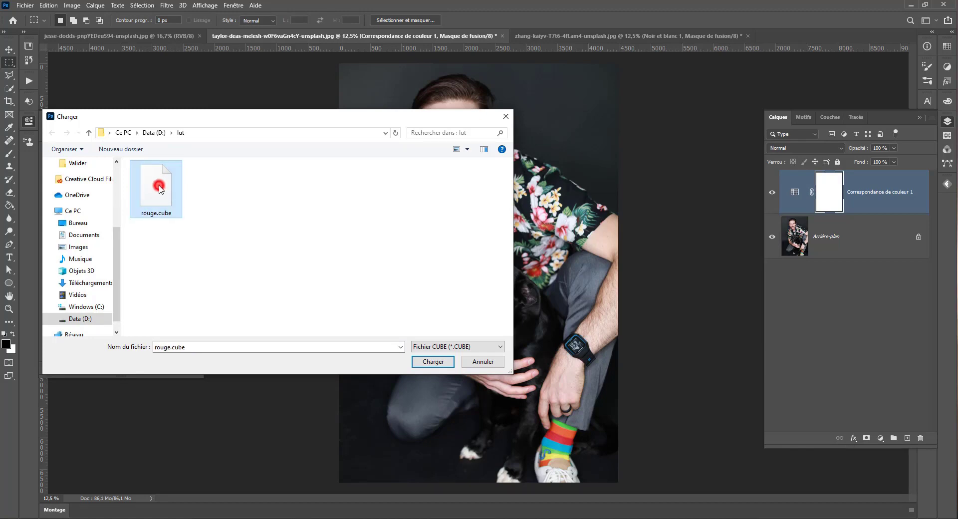
{"action": "left_click", "coordinate": [772, 192]}
{"action": "left_click", "coordinate": [771, 192]}
Compare the LUT-graded portrait with the original look in the temple image
{"action": "left_click", "coordinate": [531, 39]}
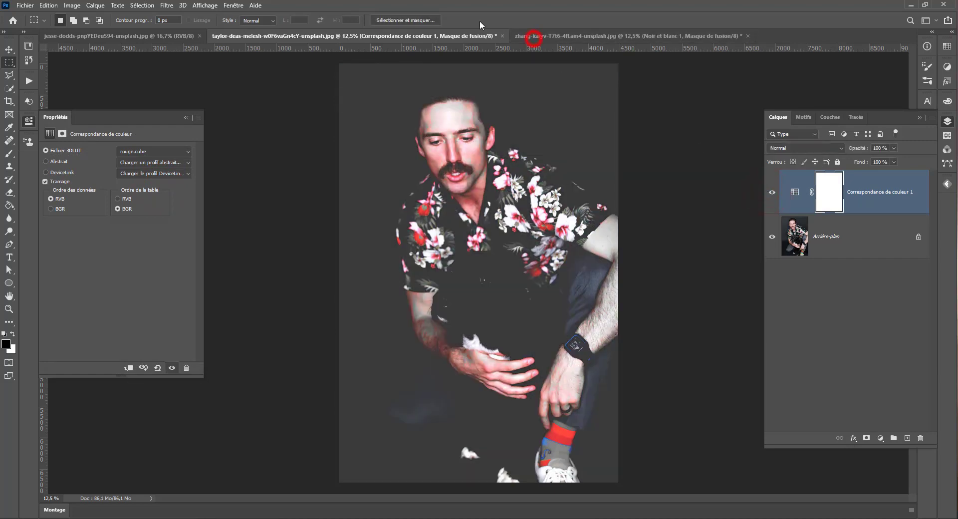
{"action": "left_click", "coordinate": [546, 34]}
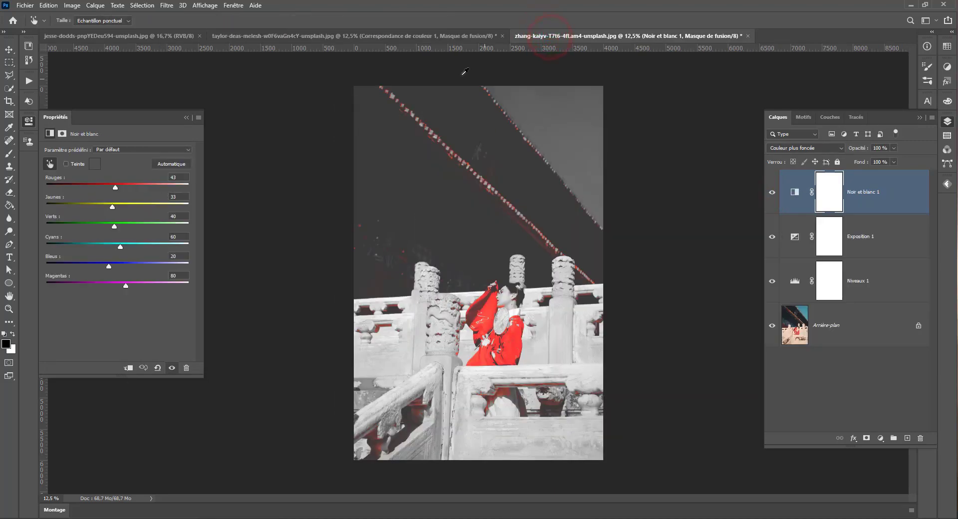
{"action": "left_click", "coordinate": [444, 34]}
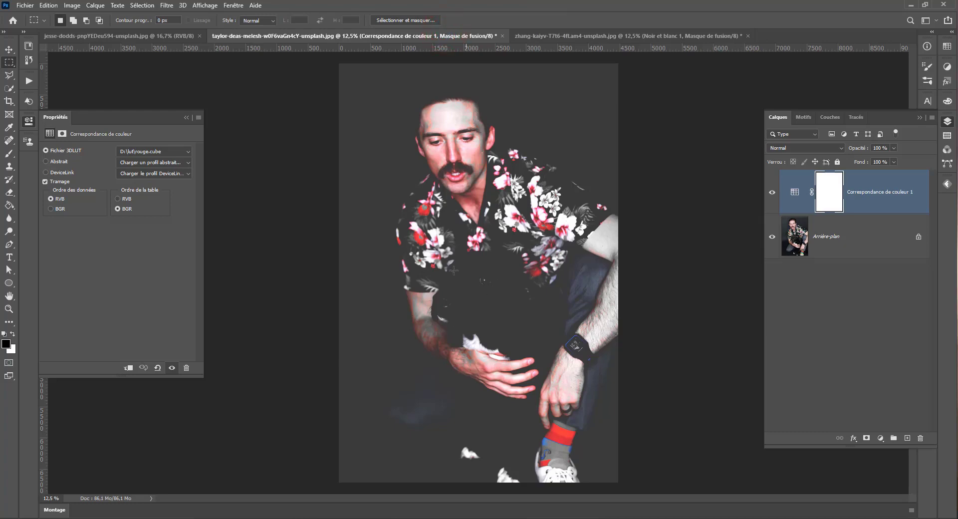
Add a color lookup adjustment layer to the mushroom photo and load rouge.cube as its 3D LUT
{"action": "left_click", "coordinate": [120, 35]}
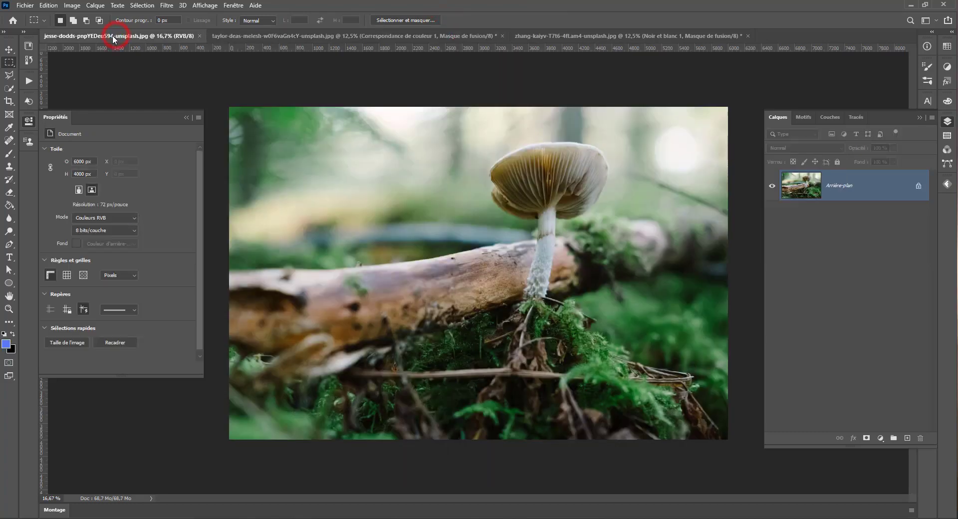
{"action": "left_click", "coordinate": [879, 437]}
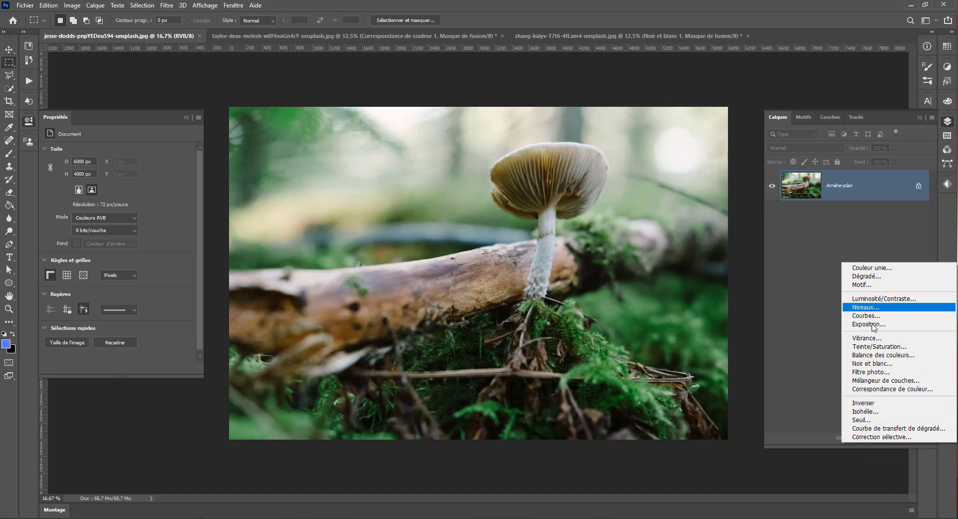
{"action": "left_click", "coordinate": [886, 388]}
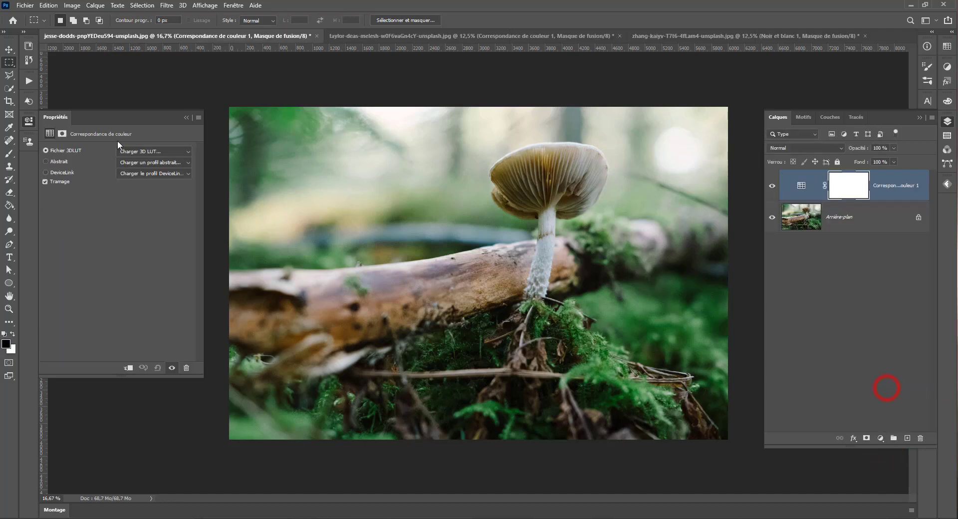
{"action": "left_click", "coordinate": [135, 150]}
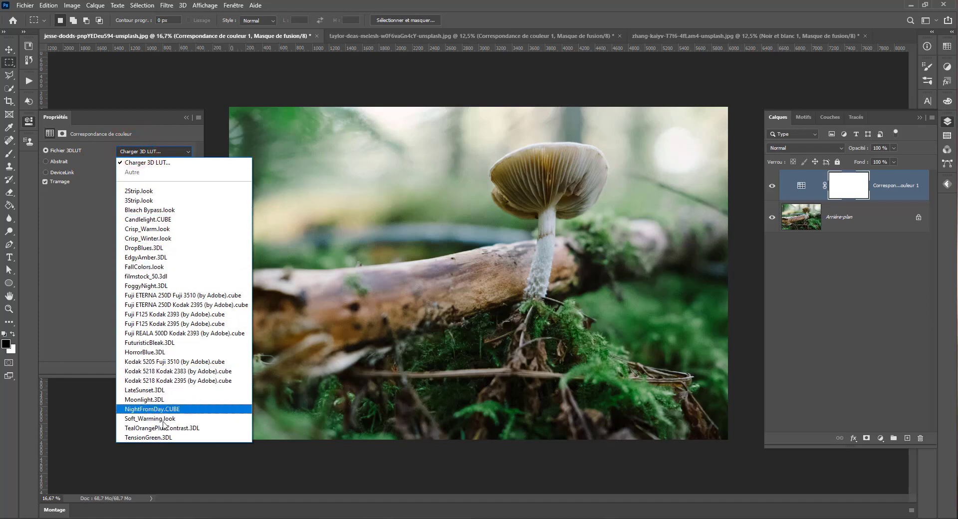
{"action": "left_click", "coordinate": [150, 162]}
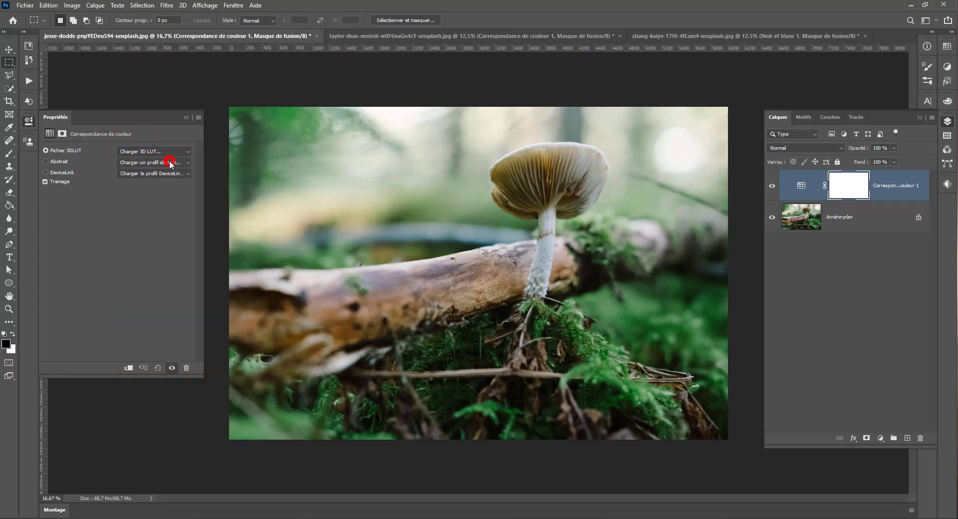
{"action": "left_click", "coordinate": [149, 183]}
{"action": "double_click", "coordinate": [149, 186]}
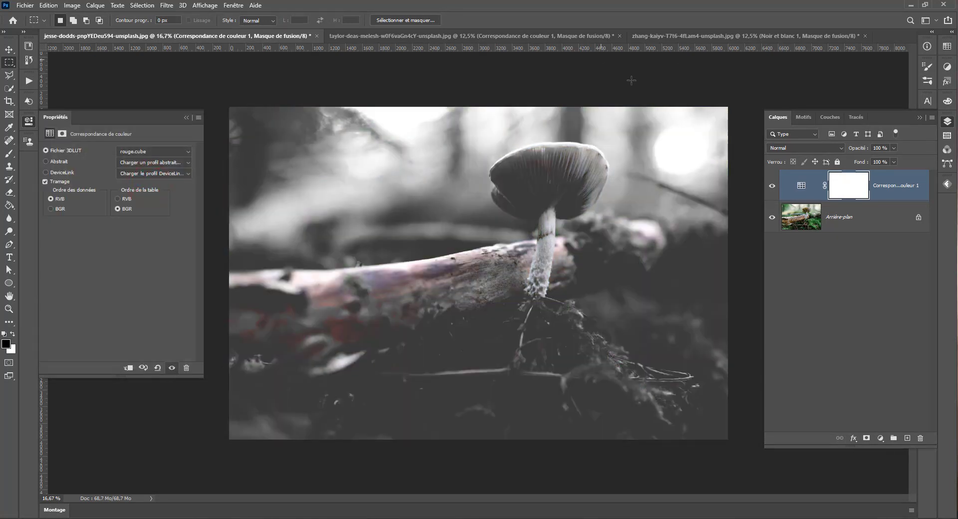
Delete the color lookup layers from the mushroom and portrait photos and the black-and-white layer from the temple image
{"action": "key", "text": "Delete"}
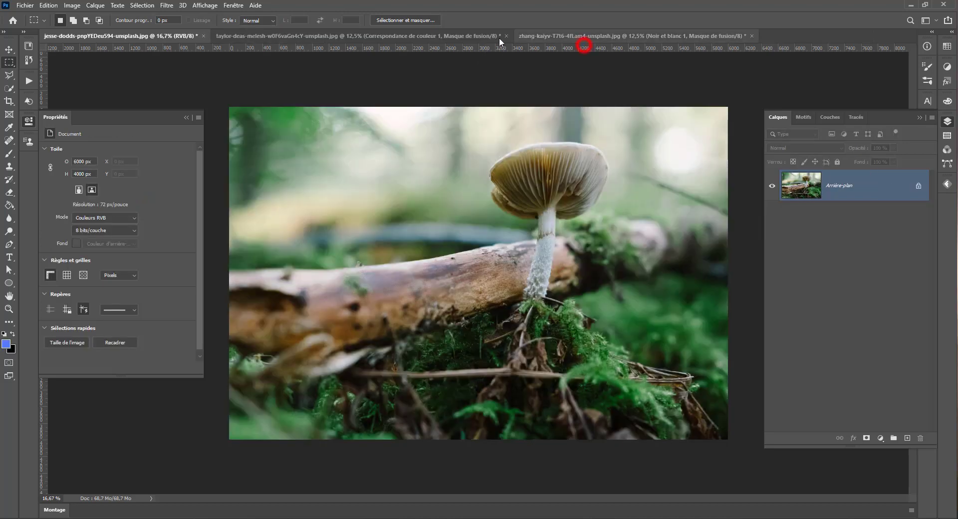
{"action": "left_click", "coordinate": [480, 36]}
{"action": "key", "text": "Delete"}
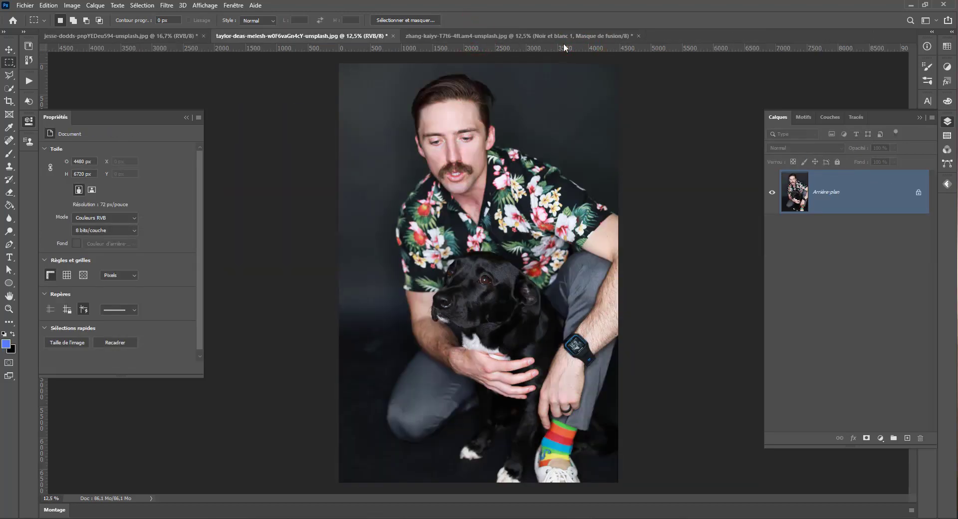
{"action": "left_click", "coordinate": [566, 36]}
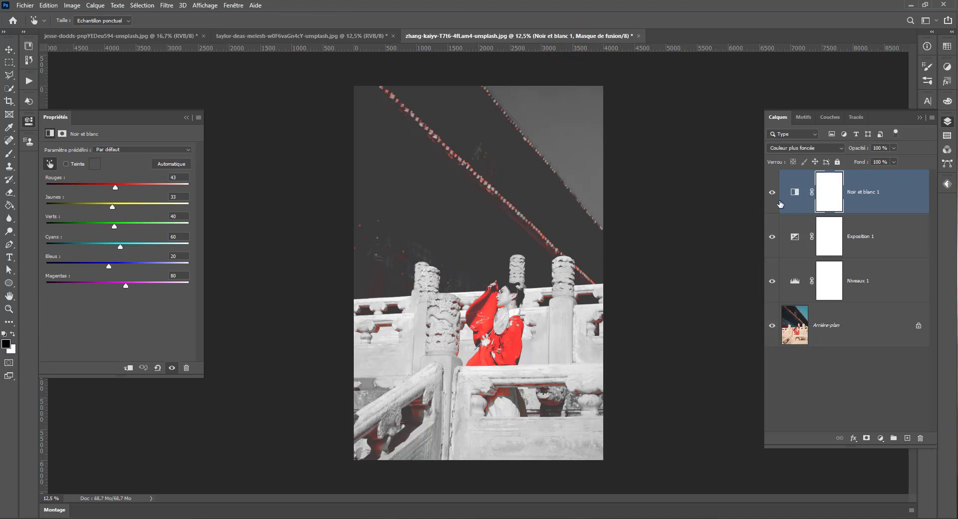
{"action": "key", "text": "Delete"}
Add a photo filter adjustment layer to the temple image with Cooling Filter (80), 54% density and 70% layer opacity
{"action": "left_click", "coordinate": [880, 438]}
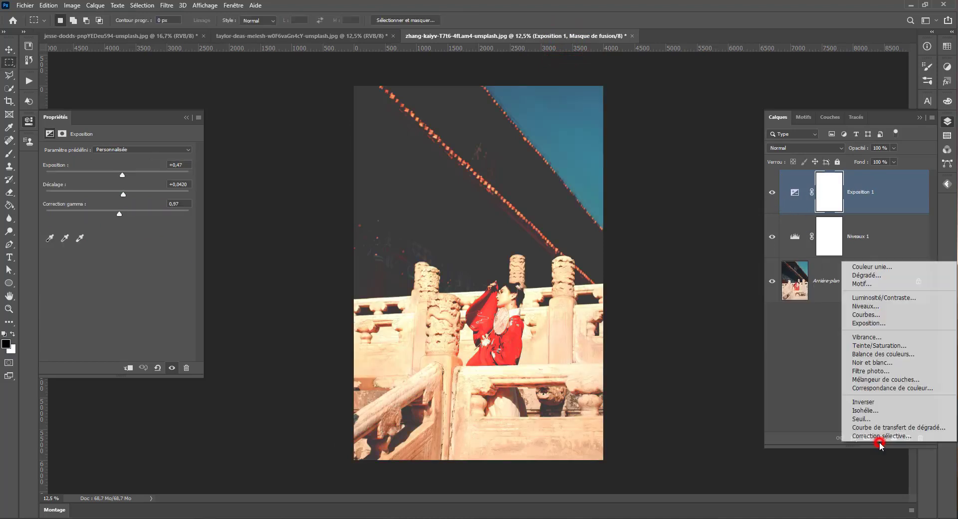
{"action": "left_click", "coordinate": [881, 371]}
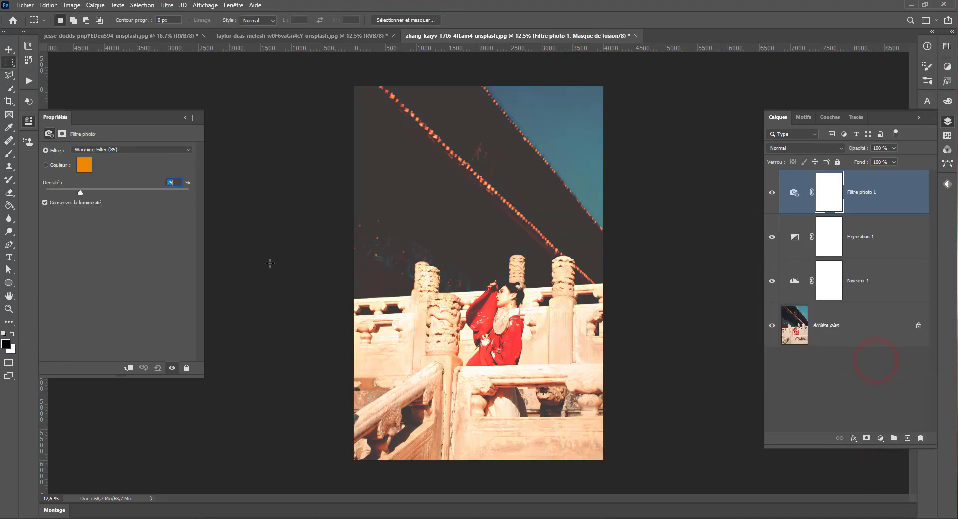
{"action": "left_click", "coordinate": [102, 148]}
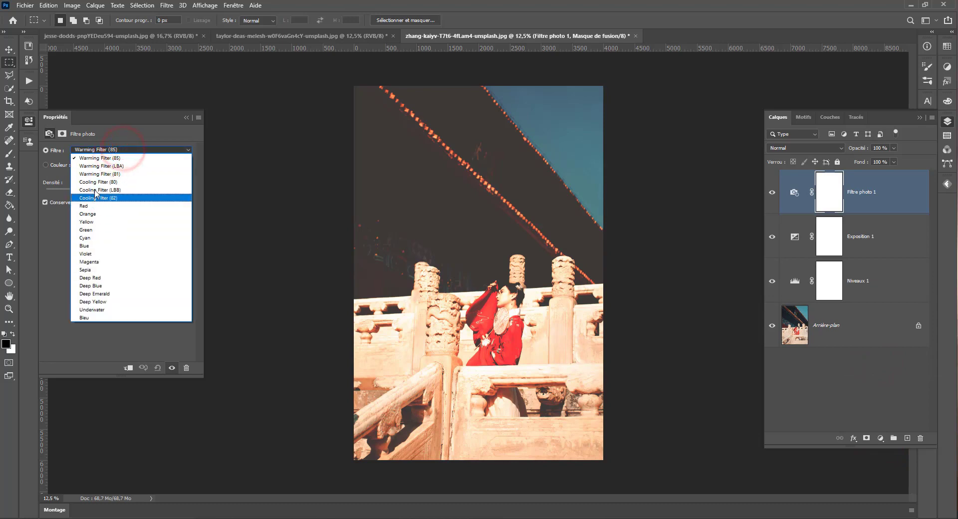
{"action": "left_click", "coordinate": [98, 183]}
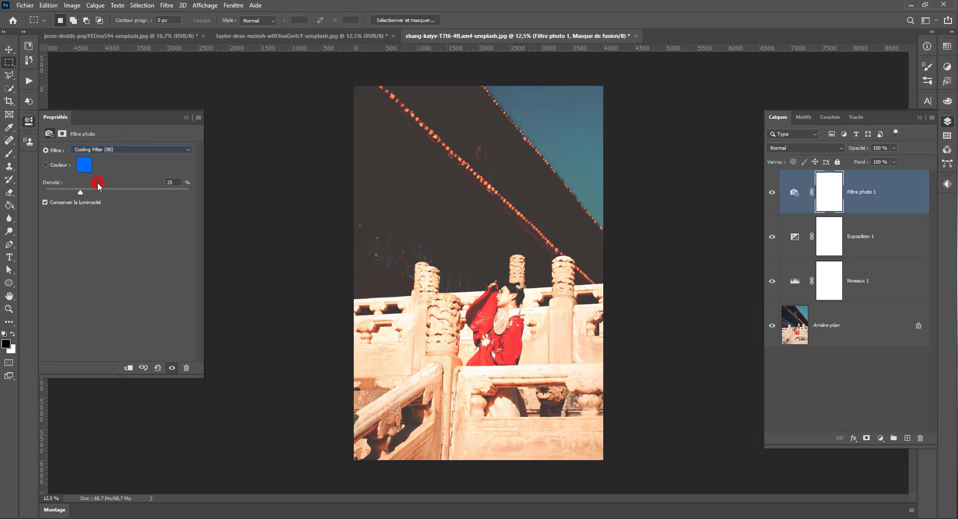
{"action": "left_click", "coordinate": [123, 188]}
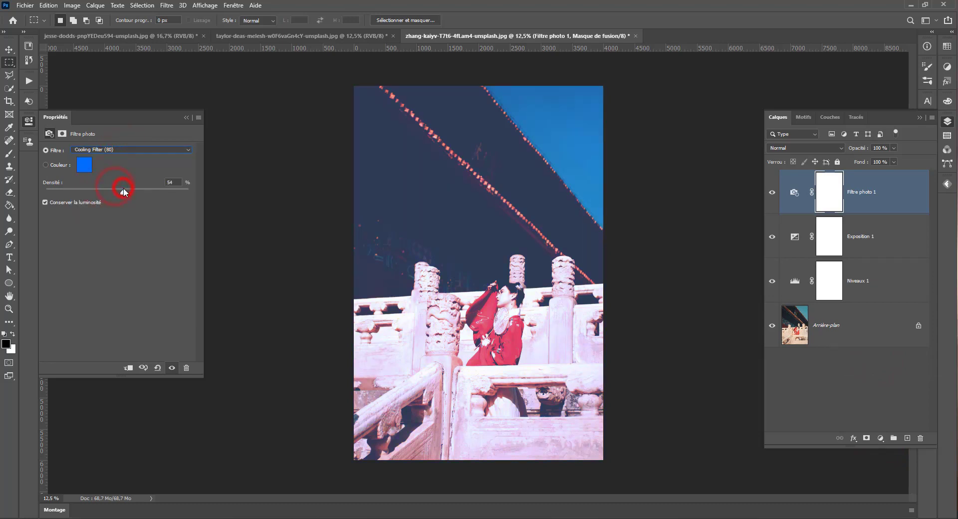
{"action": "left_click", "coordinate": [893, 148]}
{"action": "left_click_drag", "start_coordinate": [896, 159], "coordinate": [881, 160]}
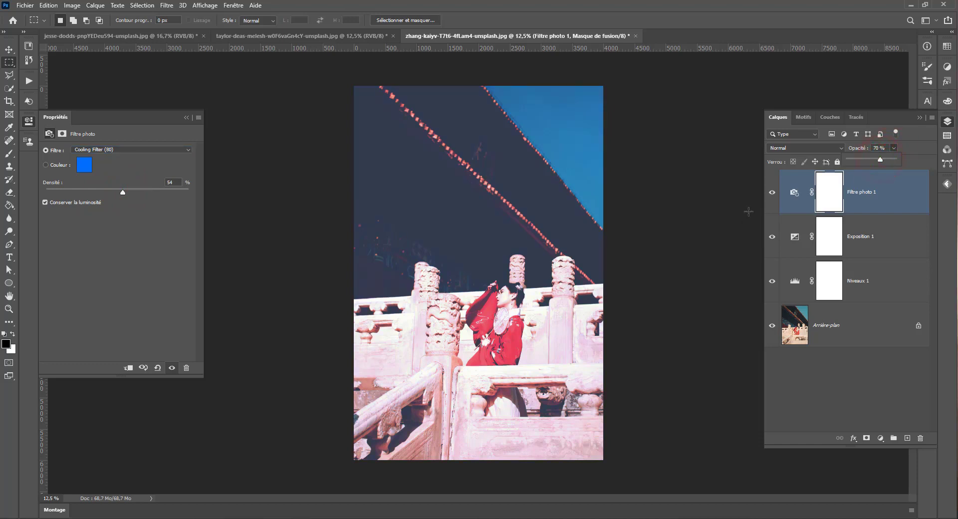
Compare the temple image with and without its photo filter, exposure and levels adjustment layers
{"action": "left_click", "coordinate": [771, 192]}
{"action": "left_click", "coordinate": [771, 236]}
{"action": "left_click", "coordinate": [771, 280]}
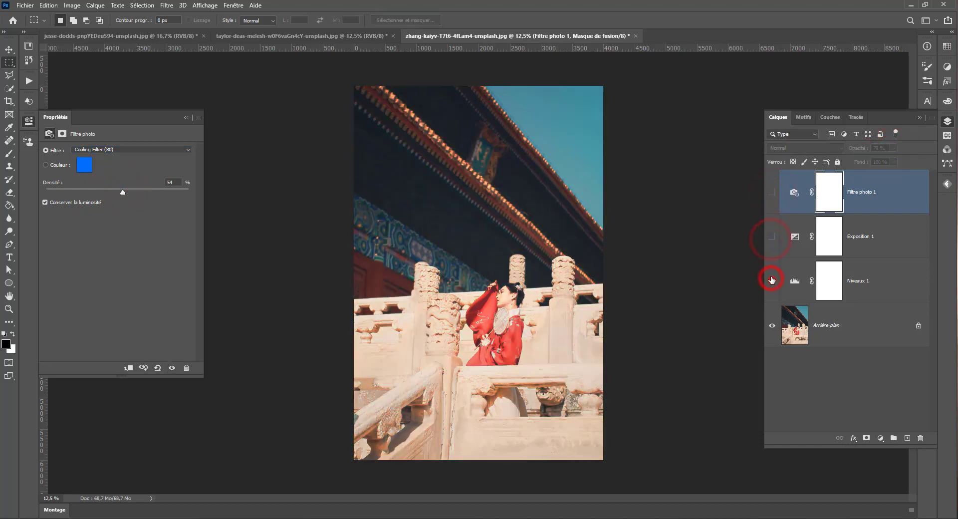
{"action": "left_click", "coordinate": [772, 280]}
{"action": "left_click", "coordinate": [772, 236]}
{"action": "left_click", "coordinate": [772, 193]}
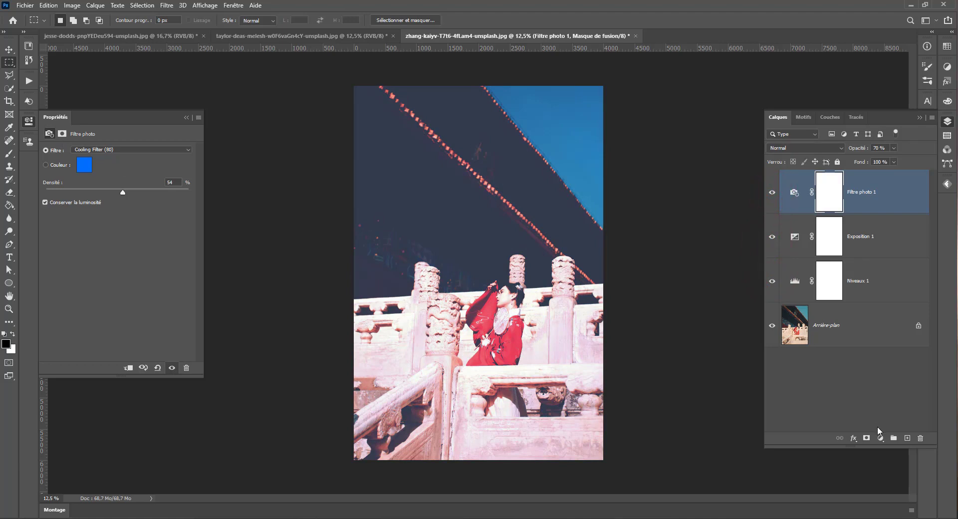
Export the look as a CUBE color lookup table with 32 grid points, saved as filtrebleu in the lut folder on Data (D:)
{"action": "left_click", "coordinate": [21, 6]}
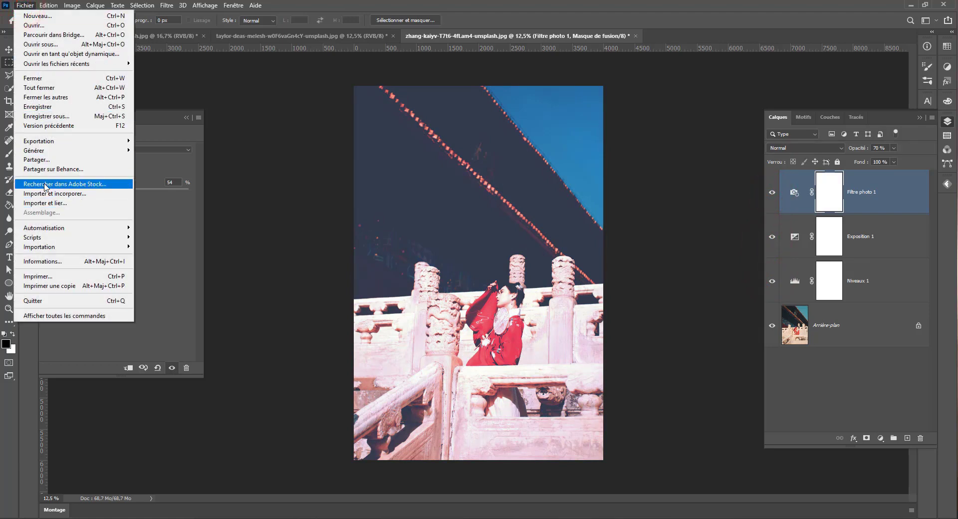
{"action": "mouse_move", "coordinate": [47, 149]}
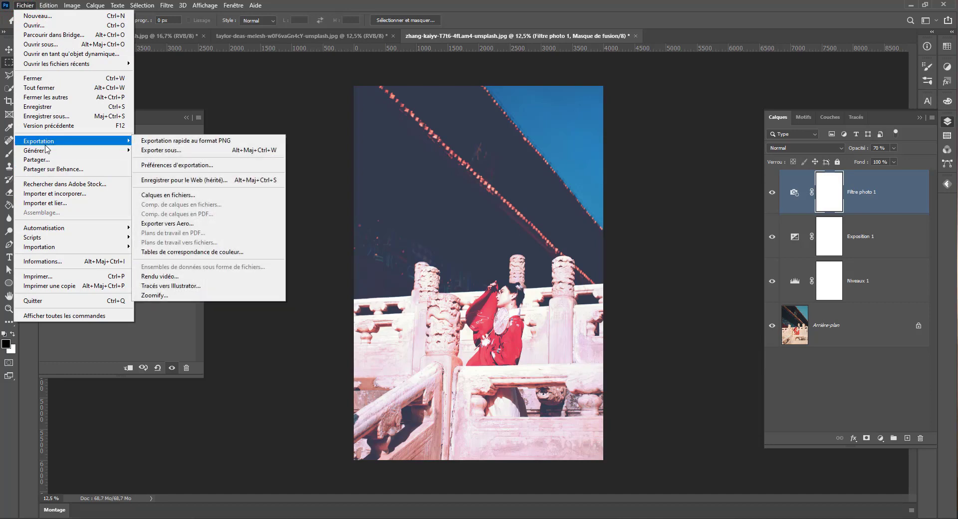
{"action": "left_click", "coordinate": [176, 251]}
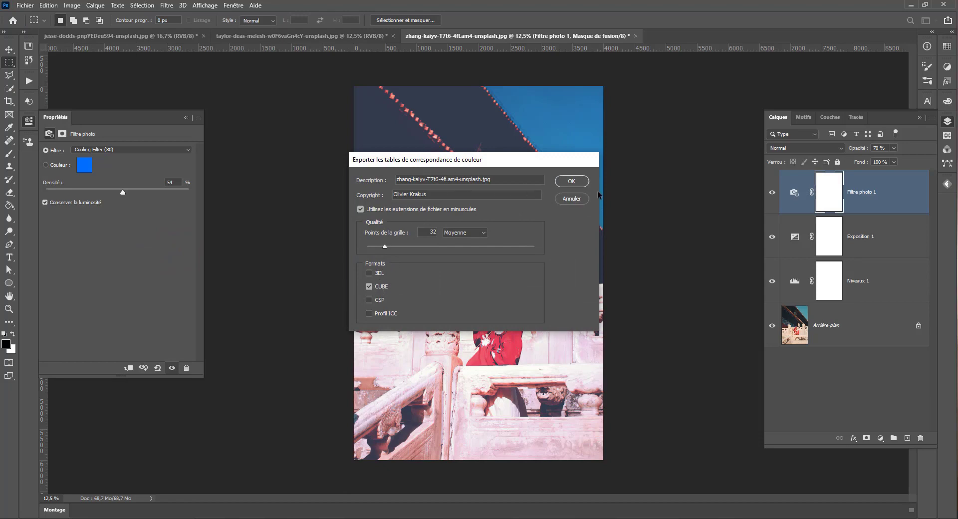
{"action": "left_click", "coordinate": [571, 181]}
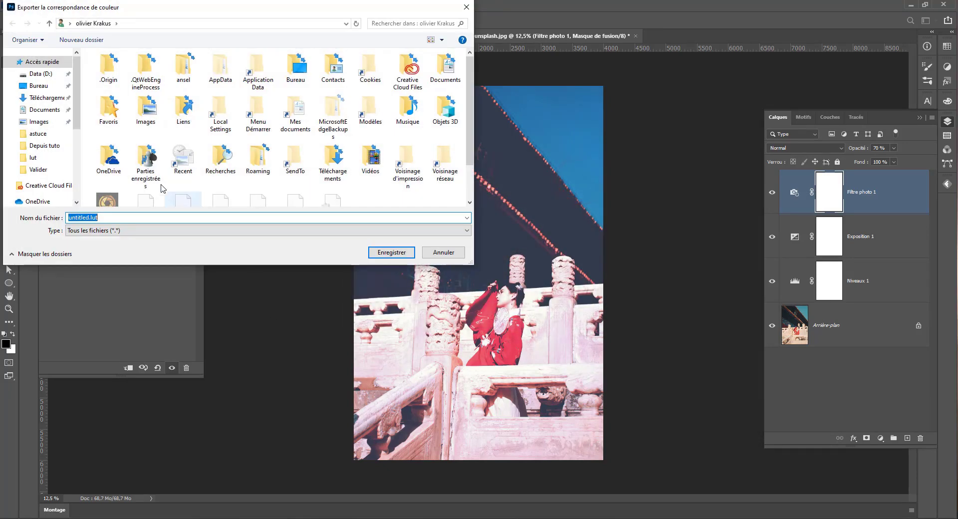
{"action": "left_click", "coordinate": [43, 73]}
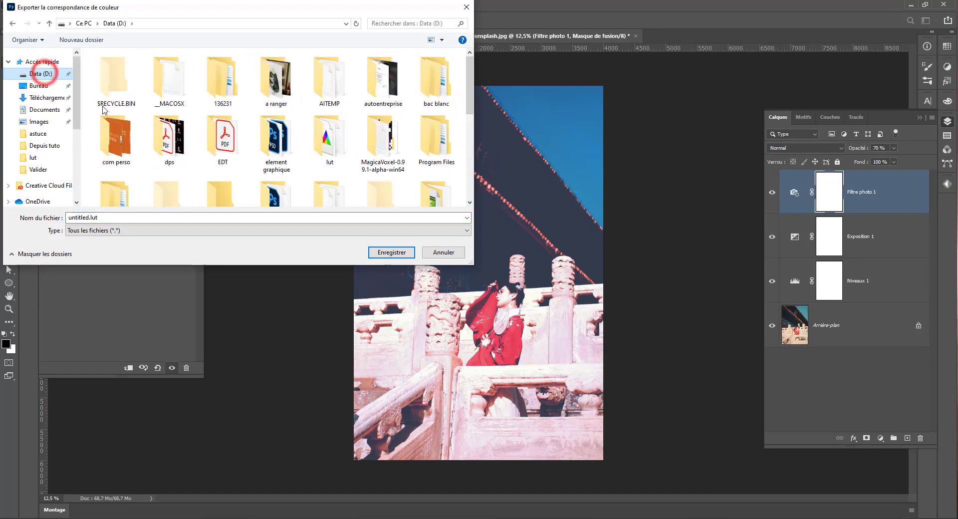
{"action": "scroll", "coordinate": [202, 125], "scroll_direction": "down", "scroll_amount": 3}
{"action": "scroll", "coordinate": [206, 142], "scroll_direction": "up", "scroll_amount": 2}
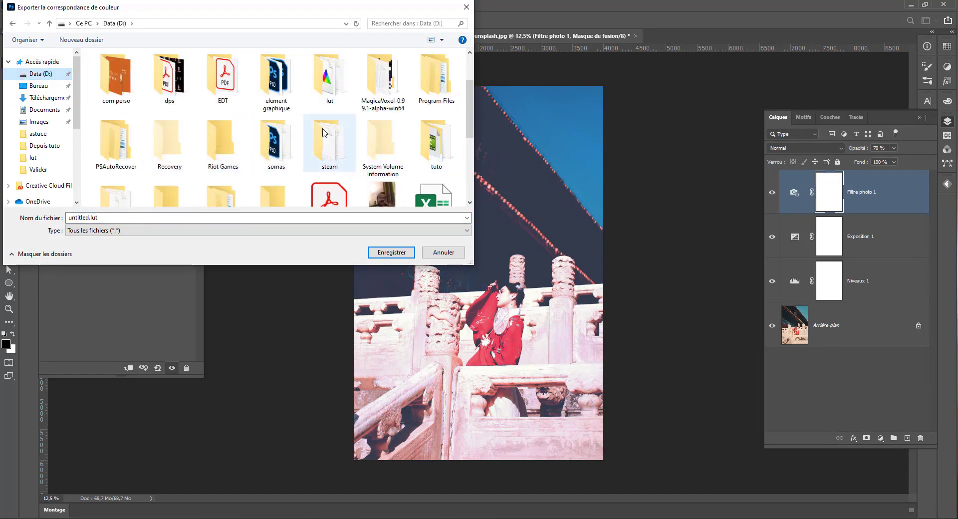
{"action": "double_click", "coordinate": [325, 70]}
{"action": "left_click", "coordinate": [224, 215]}
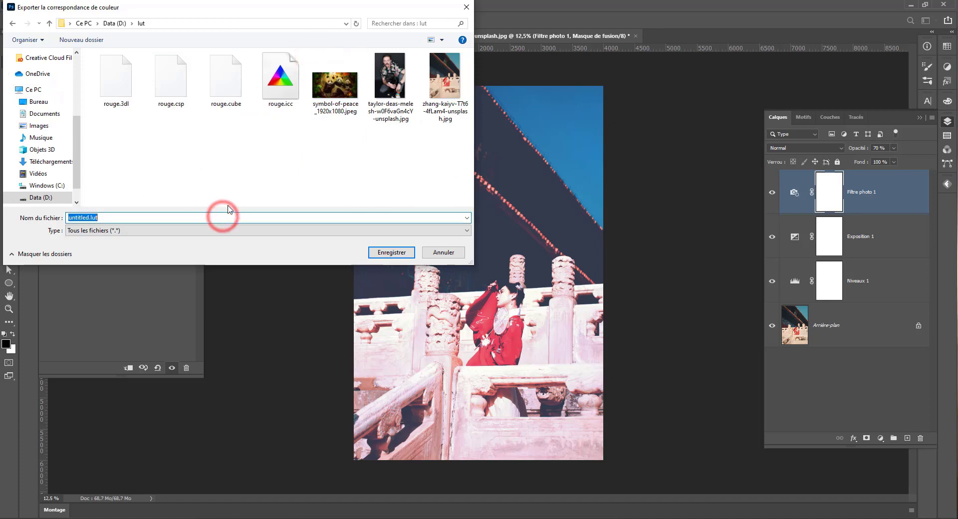
{"action": "type", "text": "filtrebleu"}
{"action": "key", "text": "Return"}
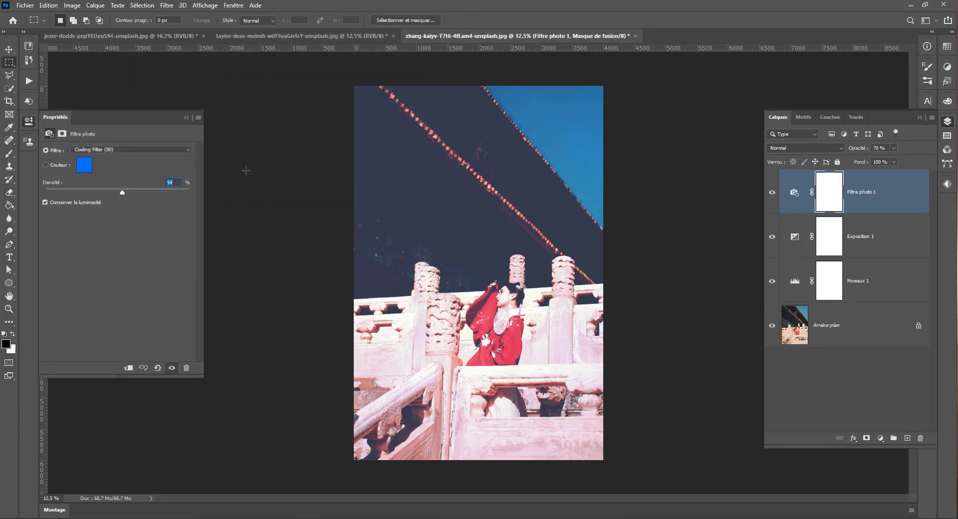
Add a color lookup adjustment layer to the portrait photo and load filtrebleu.cube as its 3D LUT
{"action": "left_click", "coordinate": [275, 35]}
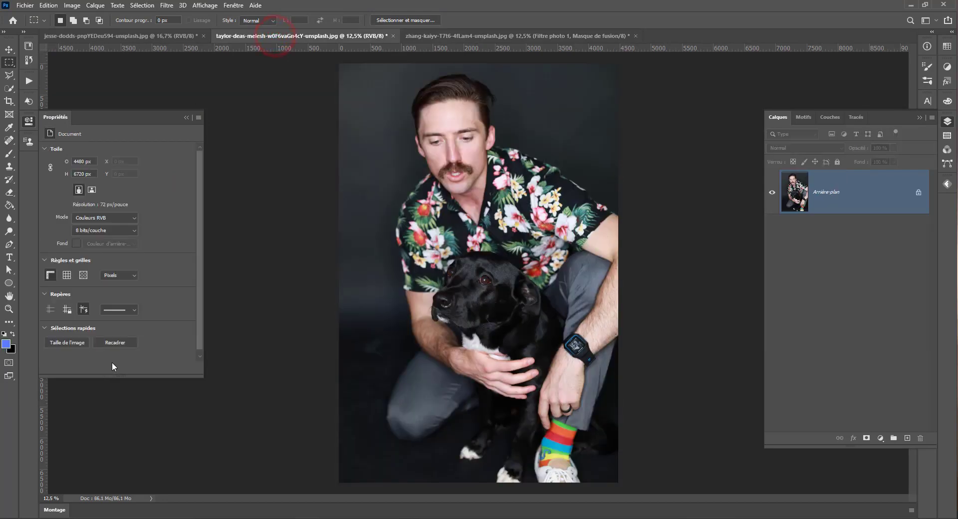
{"action": "left_click", "coordinate": [881, 437]}
{"action": "left_click", "coordinate": [887, 383]}
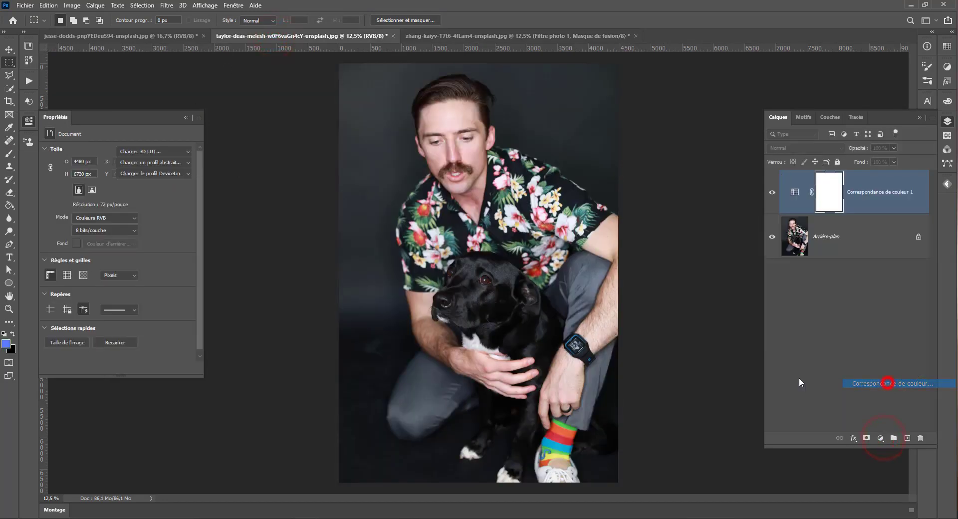
{"action": "left_click", "coordinate": [153, 151]}
{"action": "left_click", "coordinate": [154, 163]}
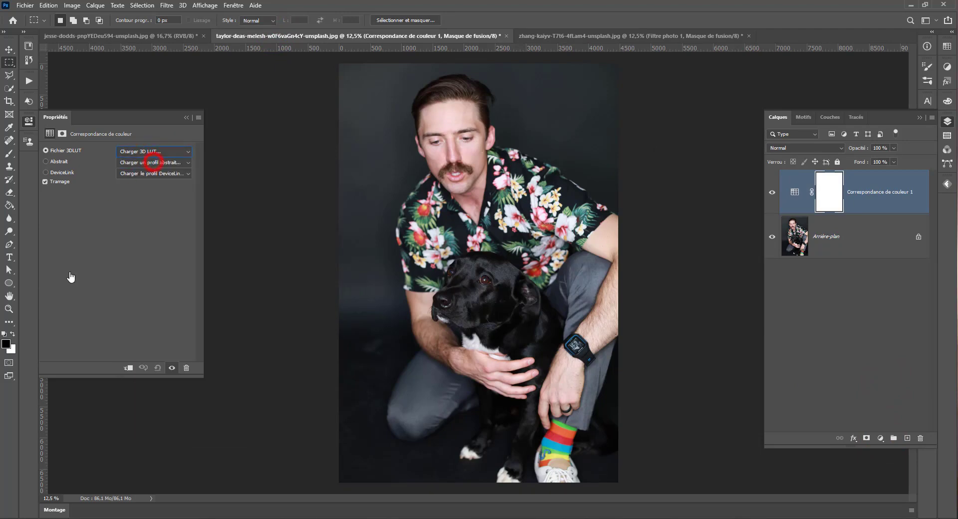
{"action": "double_click", "coordinate": [140, 194]}
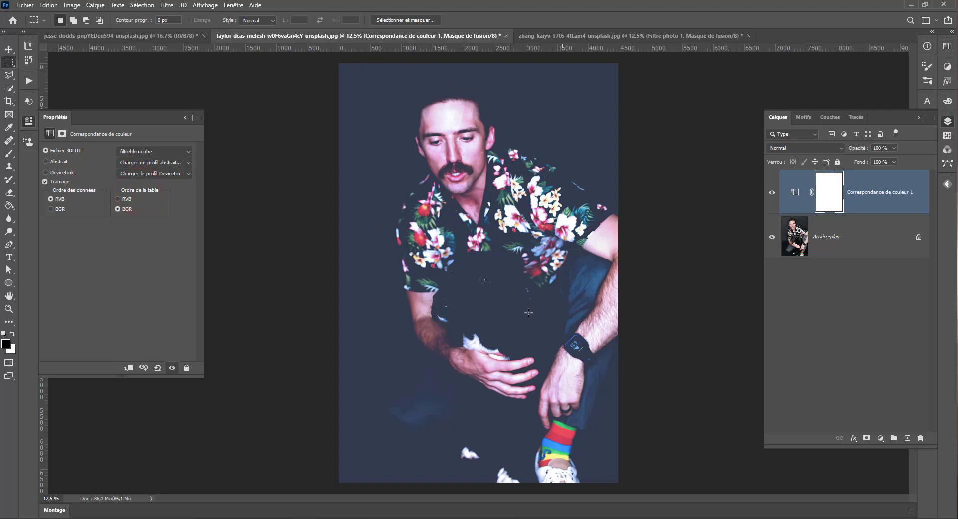
Apply filtrebleu.cube to the mushroom photo as the 3D LUT of a new color lookup adjustment layer
{"action": "left_click", "coordinate": [169, 36]}
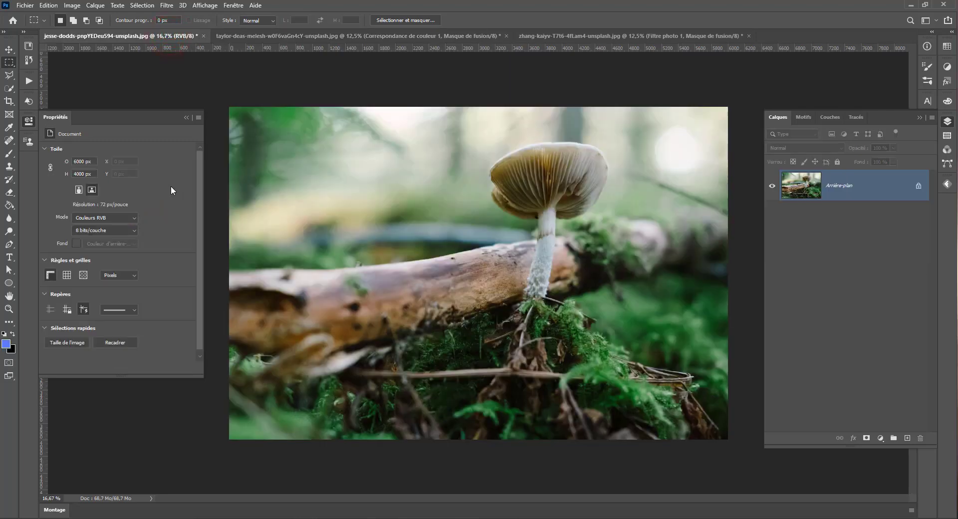
{"action": "left_click", "coordinate": [880, 437]}
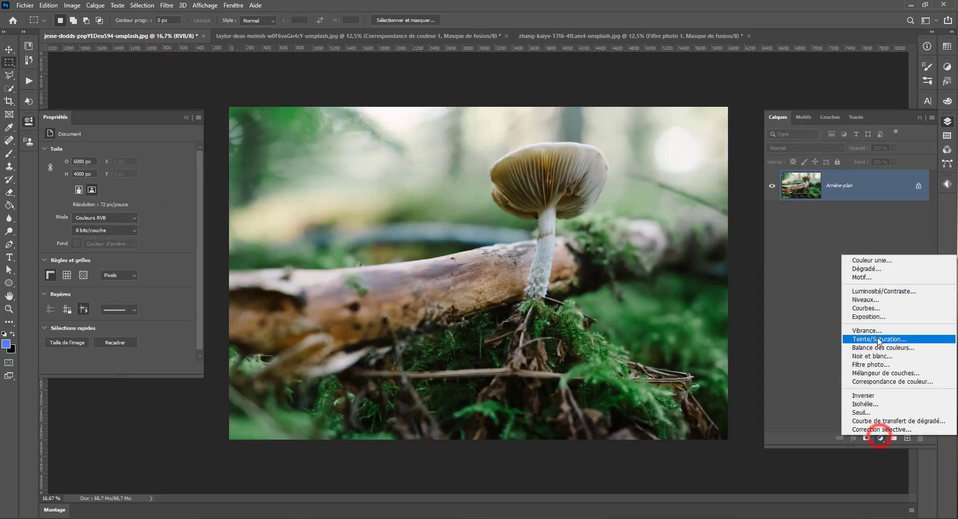
{"action": "left_click", "coordinate": [878, 381]}
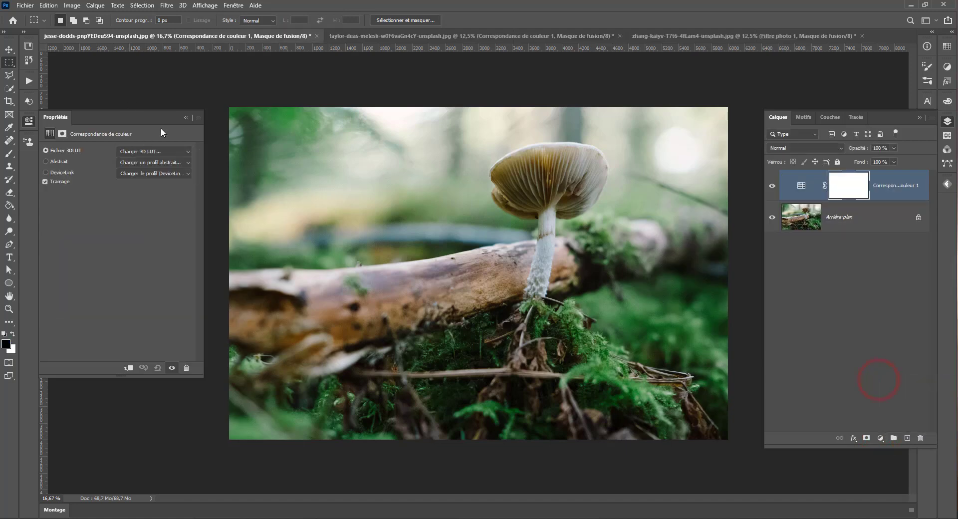
{"action": "left_click", "coordinate": [198, 119]}
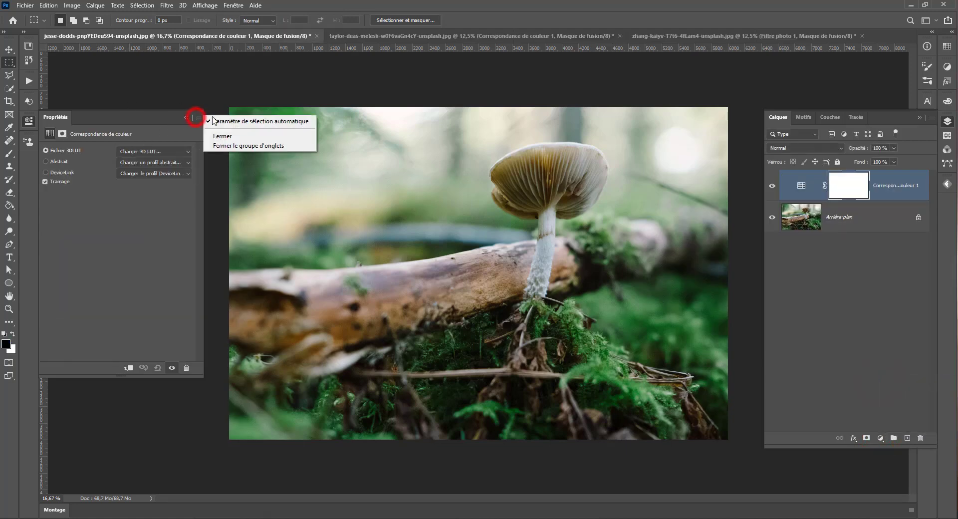
{"action": "left_click", "coordinate": [140, 155]}
{"action": "left_click", "coordinate": [135, 155]}
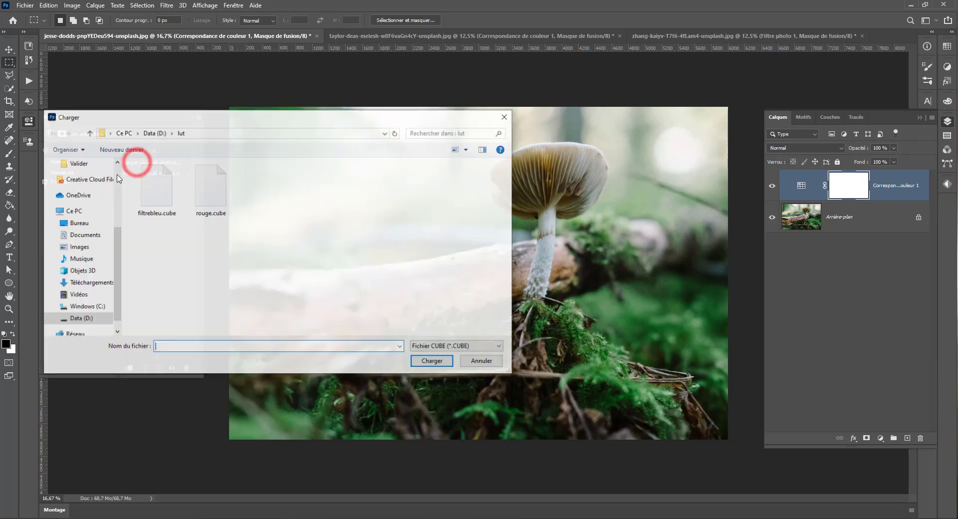
{"action": "double_click", "coordinate": [148, 189]}
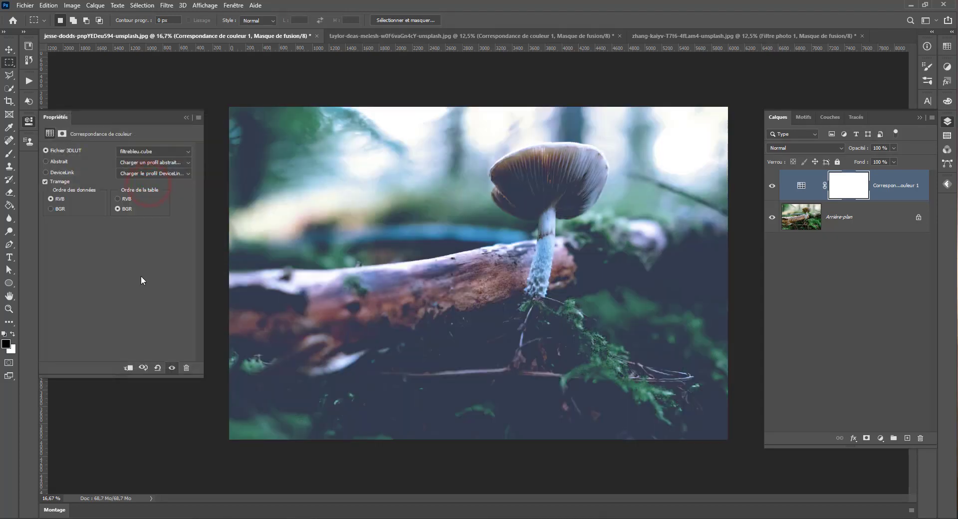
{"action": "scroll", "coordinate": [429, 294], "scroll_direction": "down", "scroll_amount": 2}
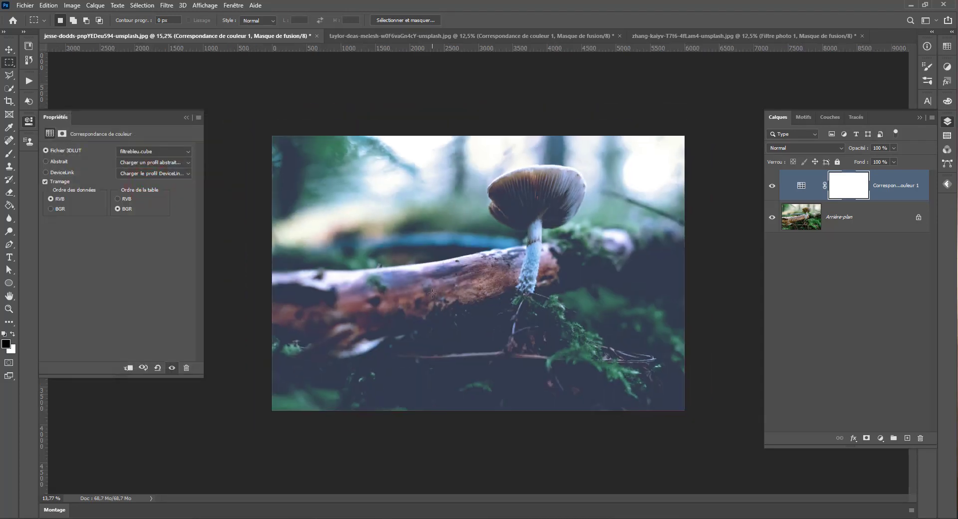
{"action": "scroll", "coordinate": [429, 294], "scroll_direction": "up", "scroll_amount": 3}
{"action": "scroll", "coordinate": [428, 294], "scroll_direction": "down", "scroll_amount": 1}
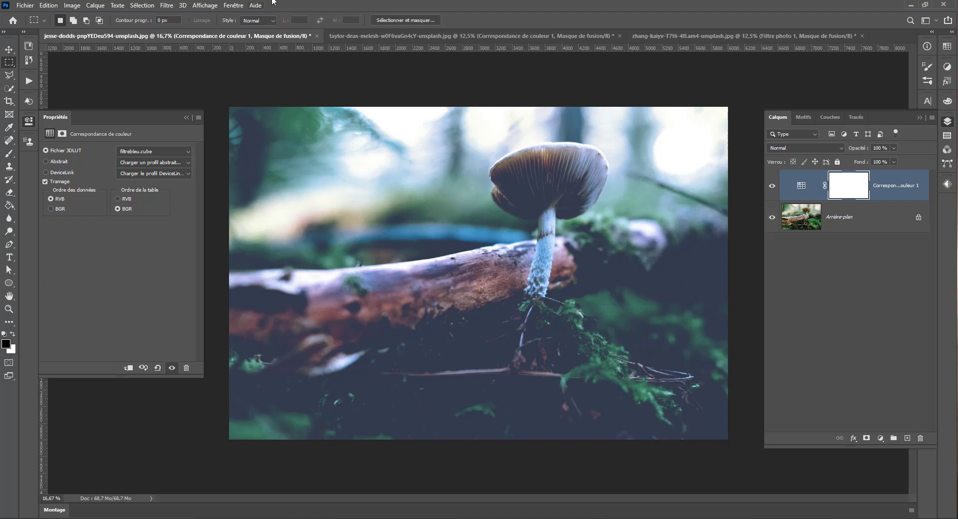
Close the mushroom and portrait photos without saving their changes, keeping the temple image open
{"action": "left_click", "coordinate": [317, 36]}
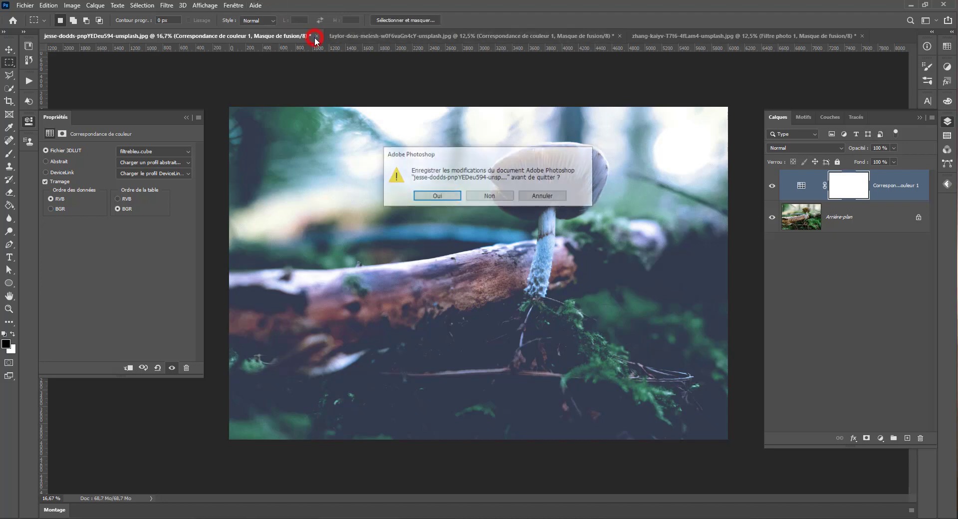
{"action": "left_click", "coordinate": [488, 206]}
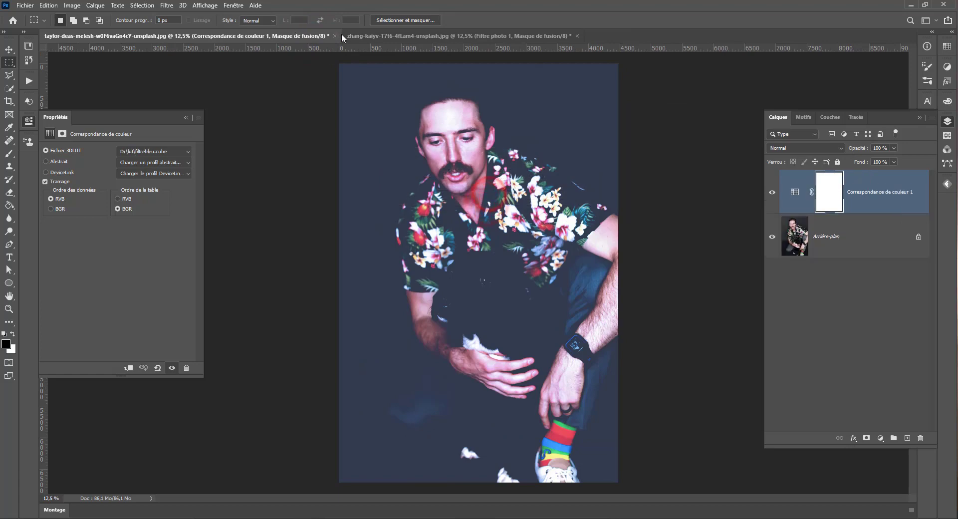
{"action": "left_click", "coordinate": [332, 36]}
{"action": "left_click", "coordinate": [495, 198]}
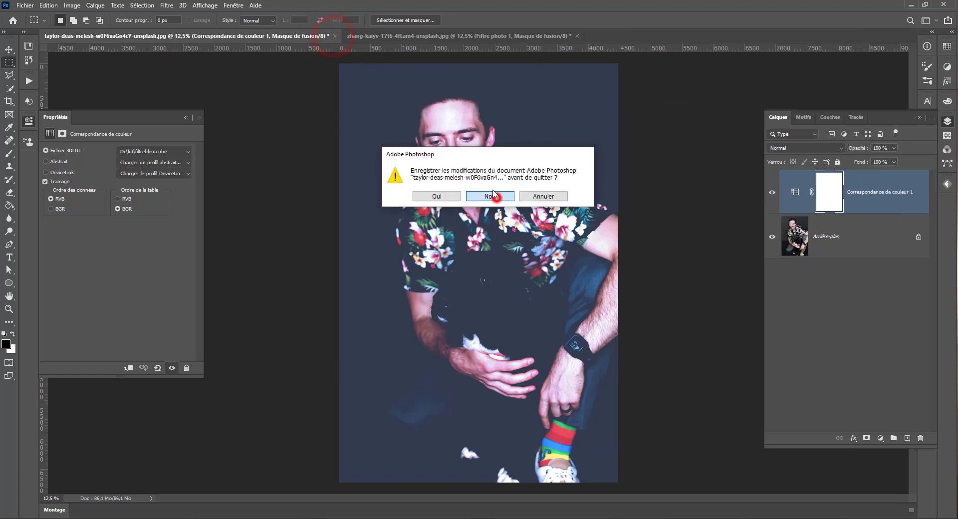
{"action": "left_click", "coordinate": [274, 36]}
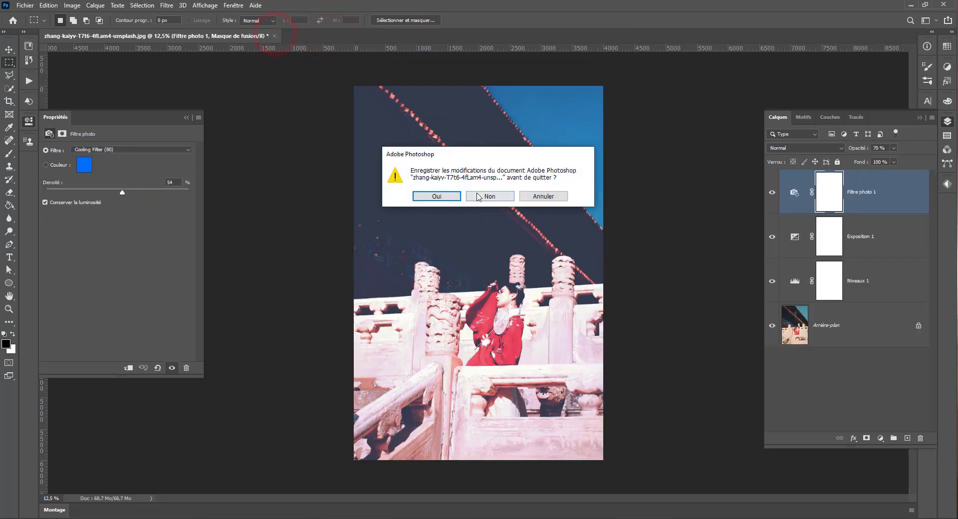
{"action": "left_click", "coordinate": [554, 196]}
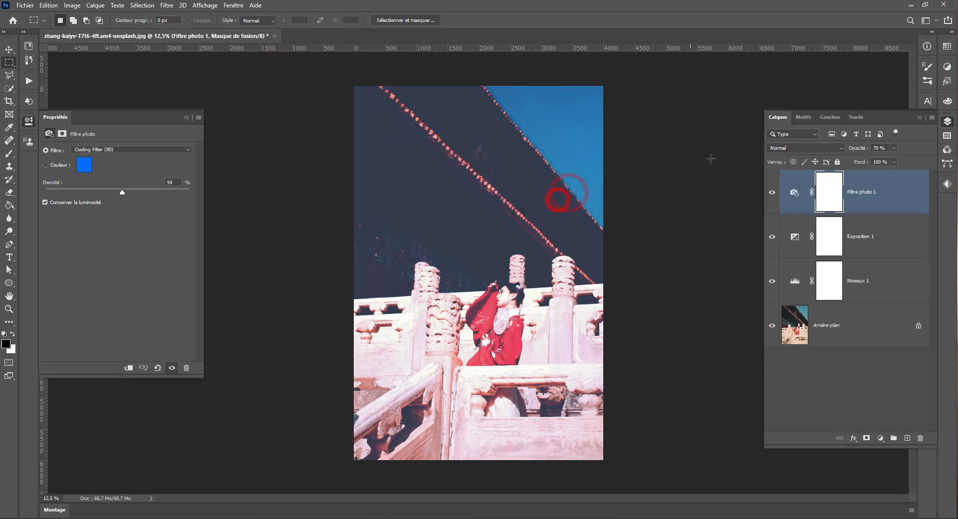